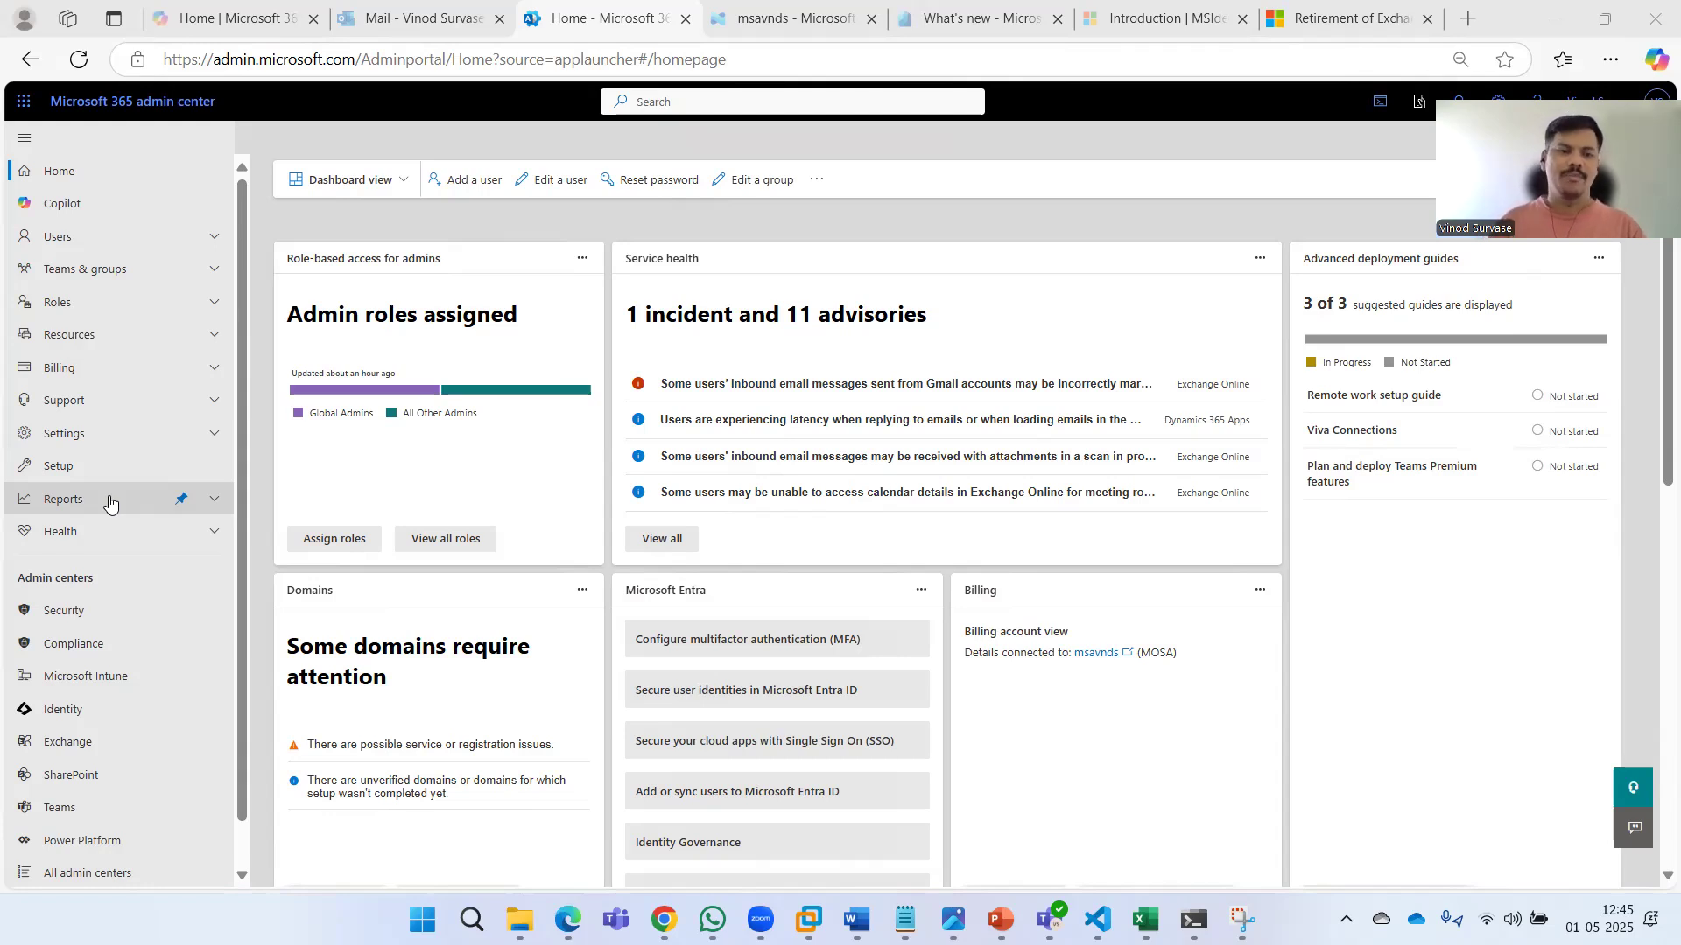
- Open the Exchange usage report and review the email activity charts and per-user table
{"action": "left_click", "coordinate": [75, 498]}
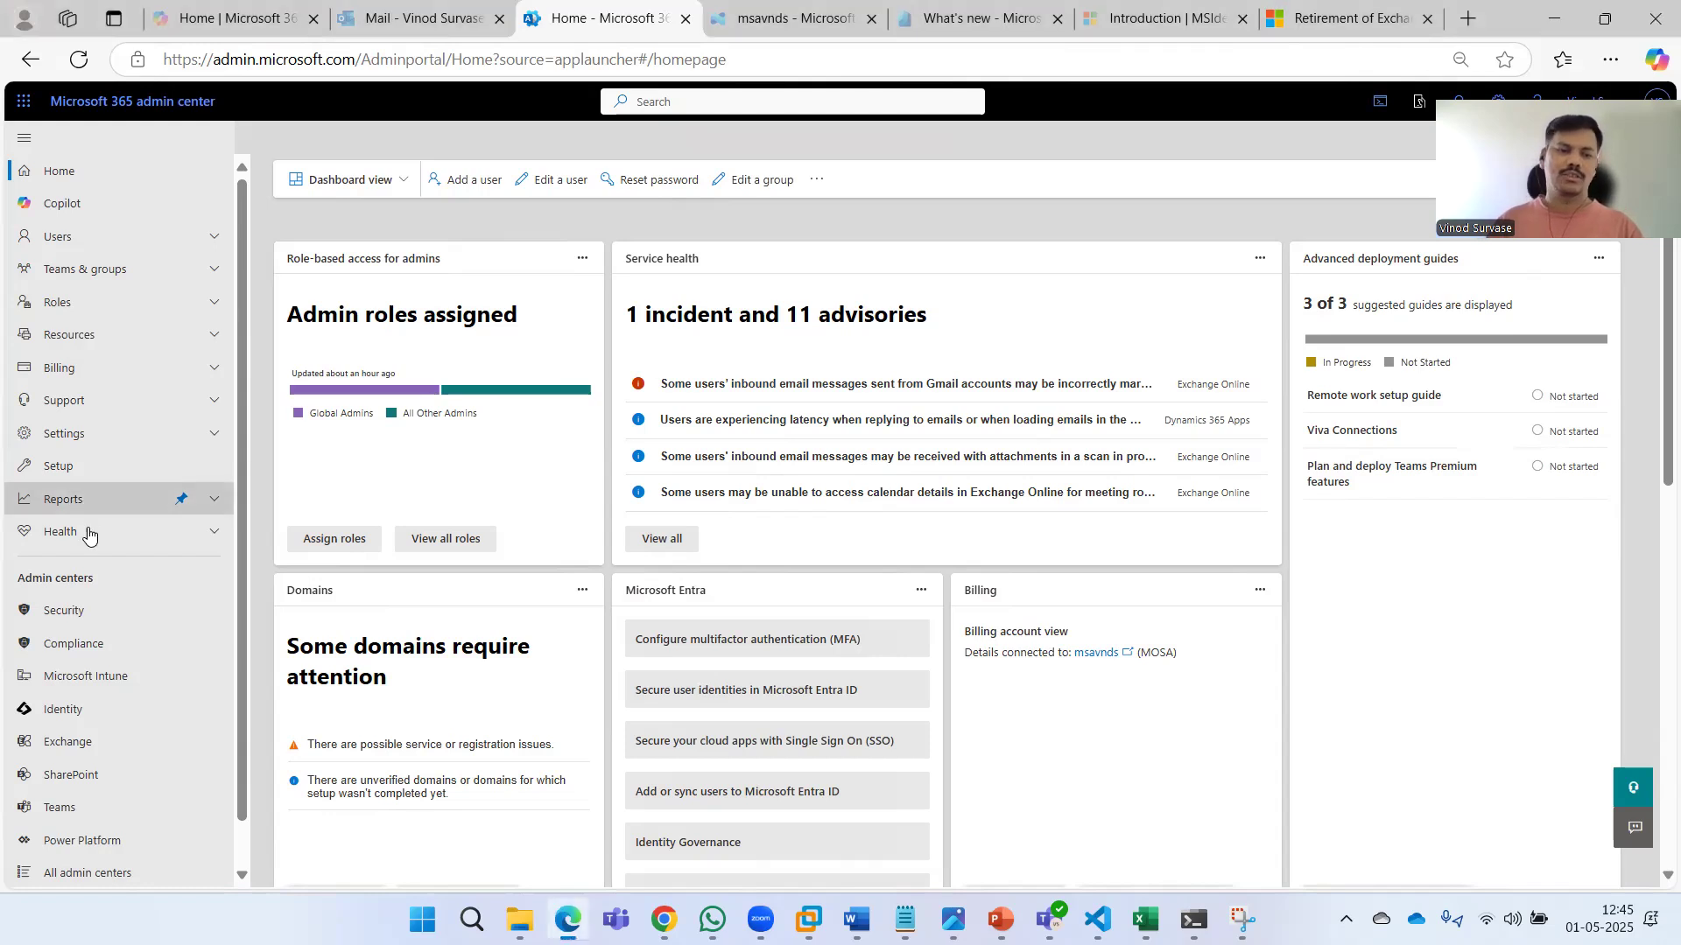
{"action": "left_click", "coordinate": [79, 502]}
{"action": "left_click", "coordinate": [61, 555]}
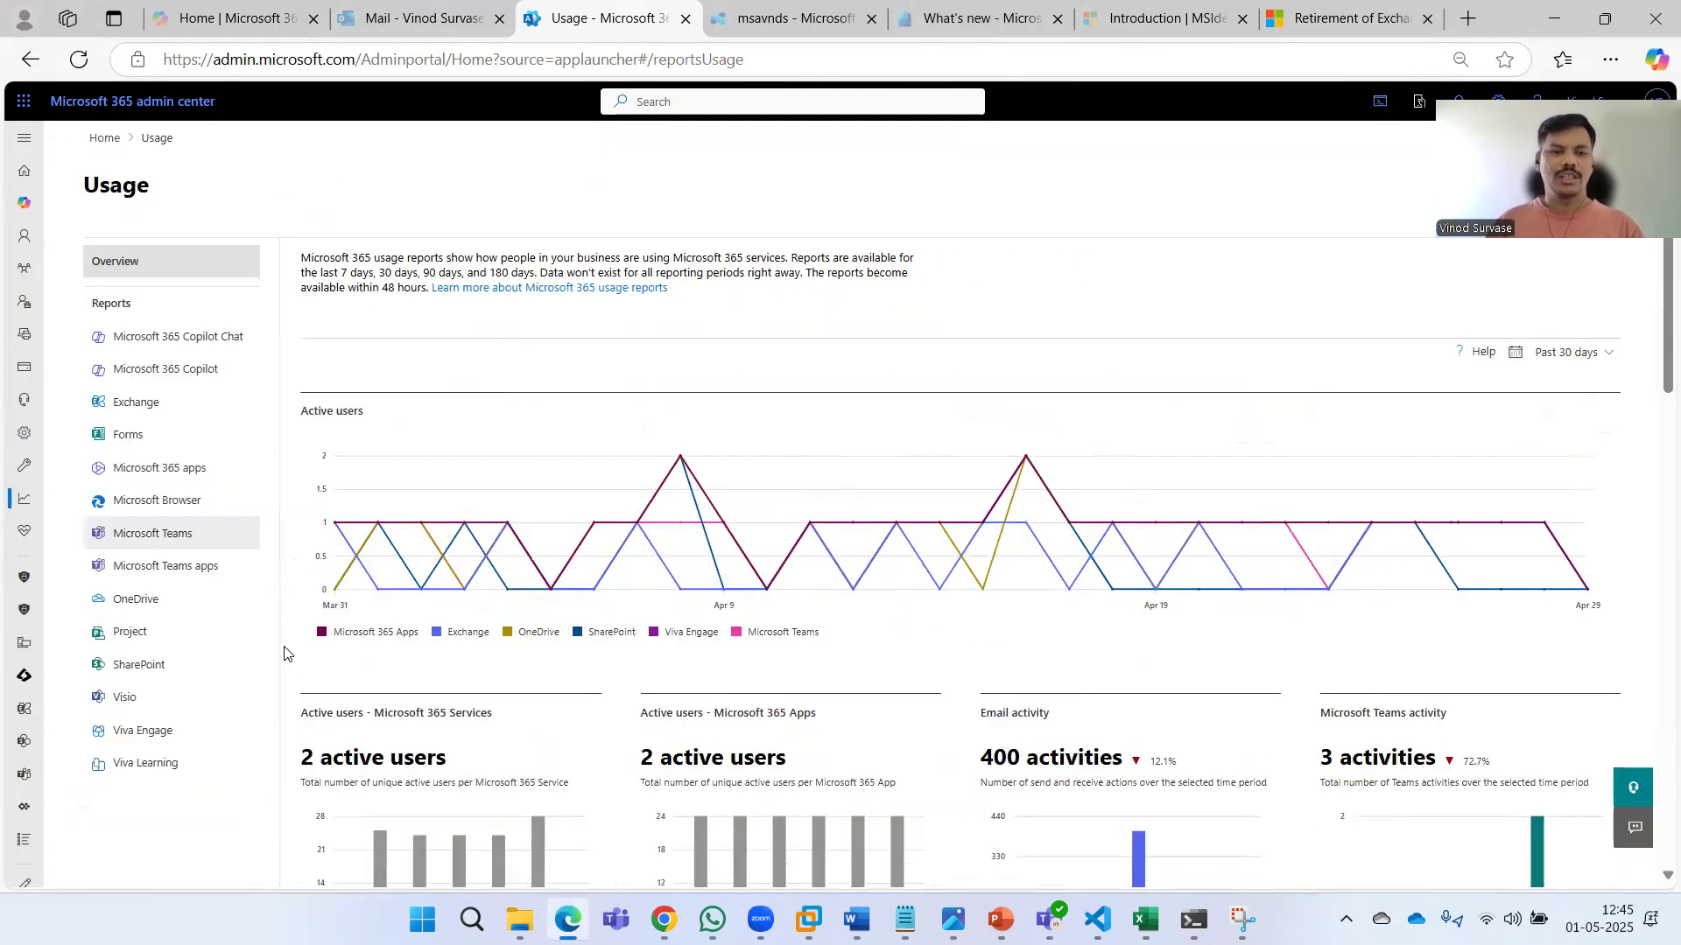
{"action": "left_click", "coordinate": [137, 404]}
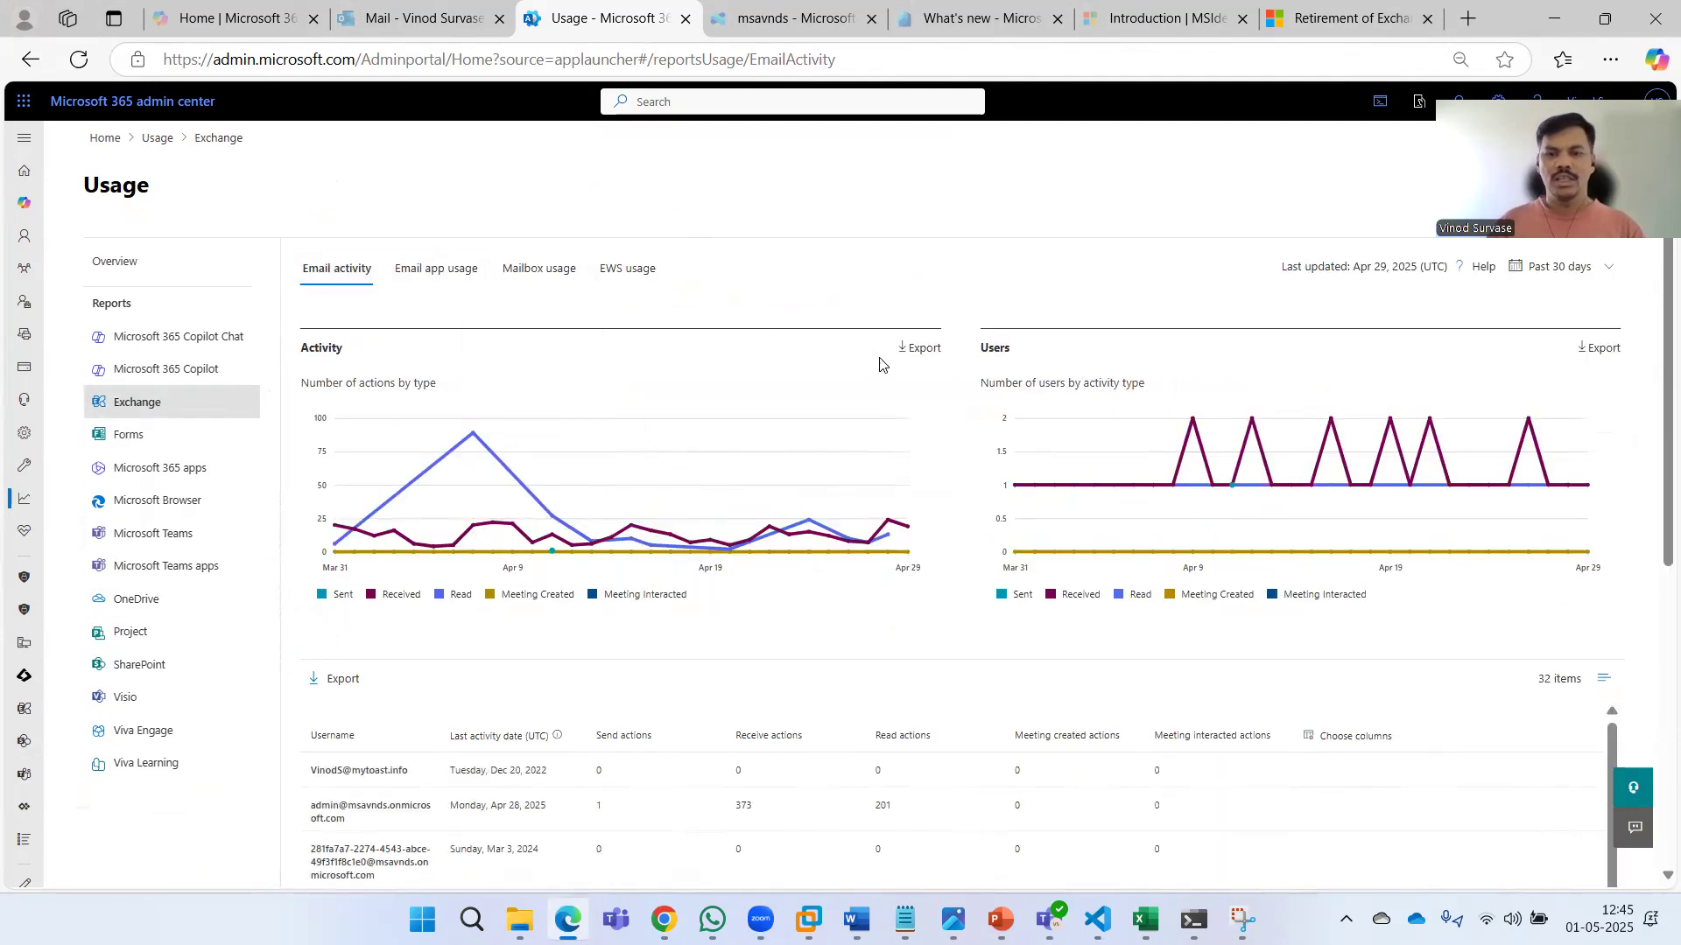
{"action": "scroll", "coordinate": [1231, 499], "scroll_direction": "down", "scroll_amount": 7}
{"action": "scroll", "coordinate": [1217, 499], "scroll_direction": "up", "scroll_amount": 8}
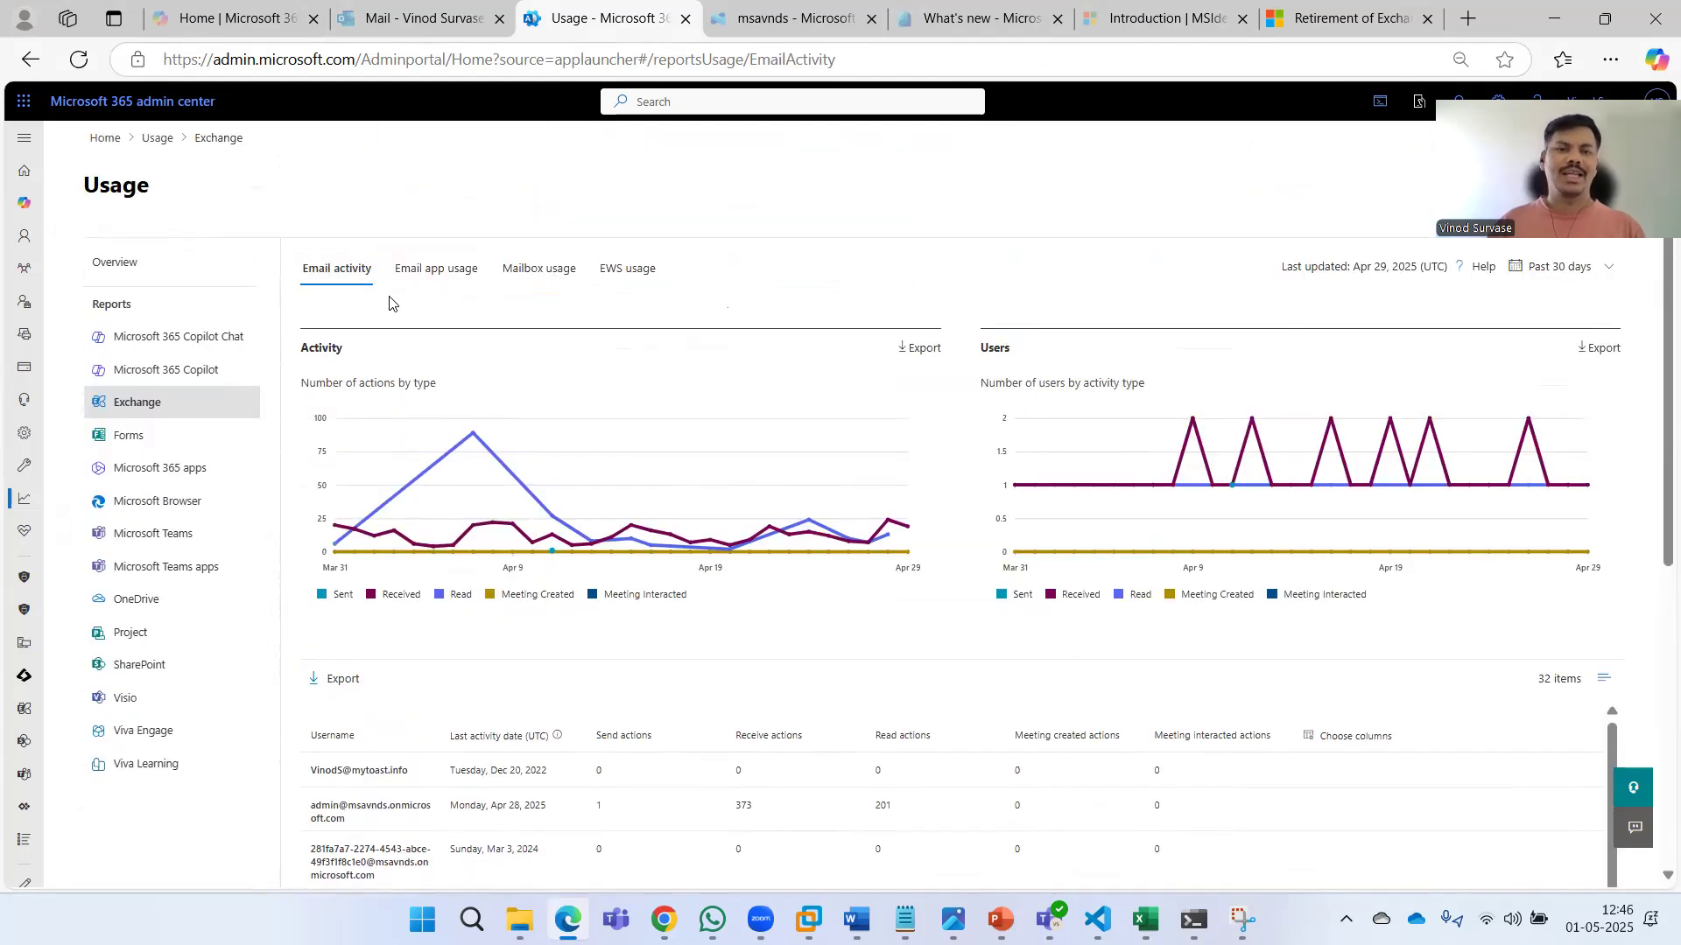
- Review the Exchange email app usage report and the mailbox usage report, including the per-user storage and quota status table
{"action": "left_click", "coordinate": [425, 282]}
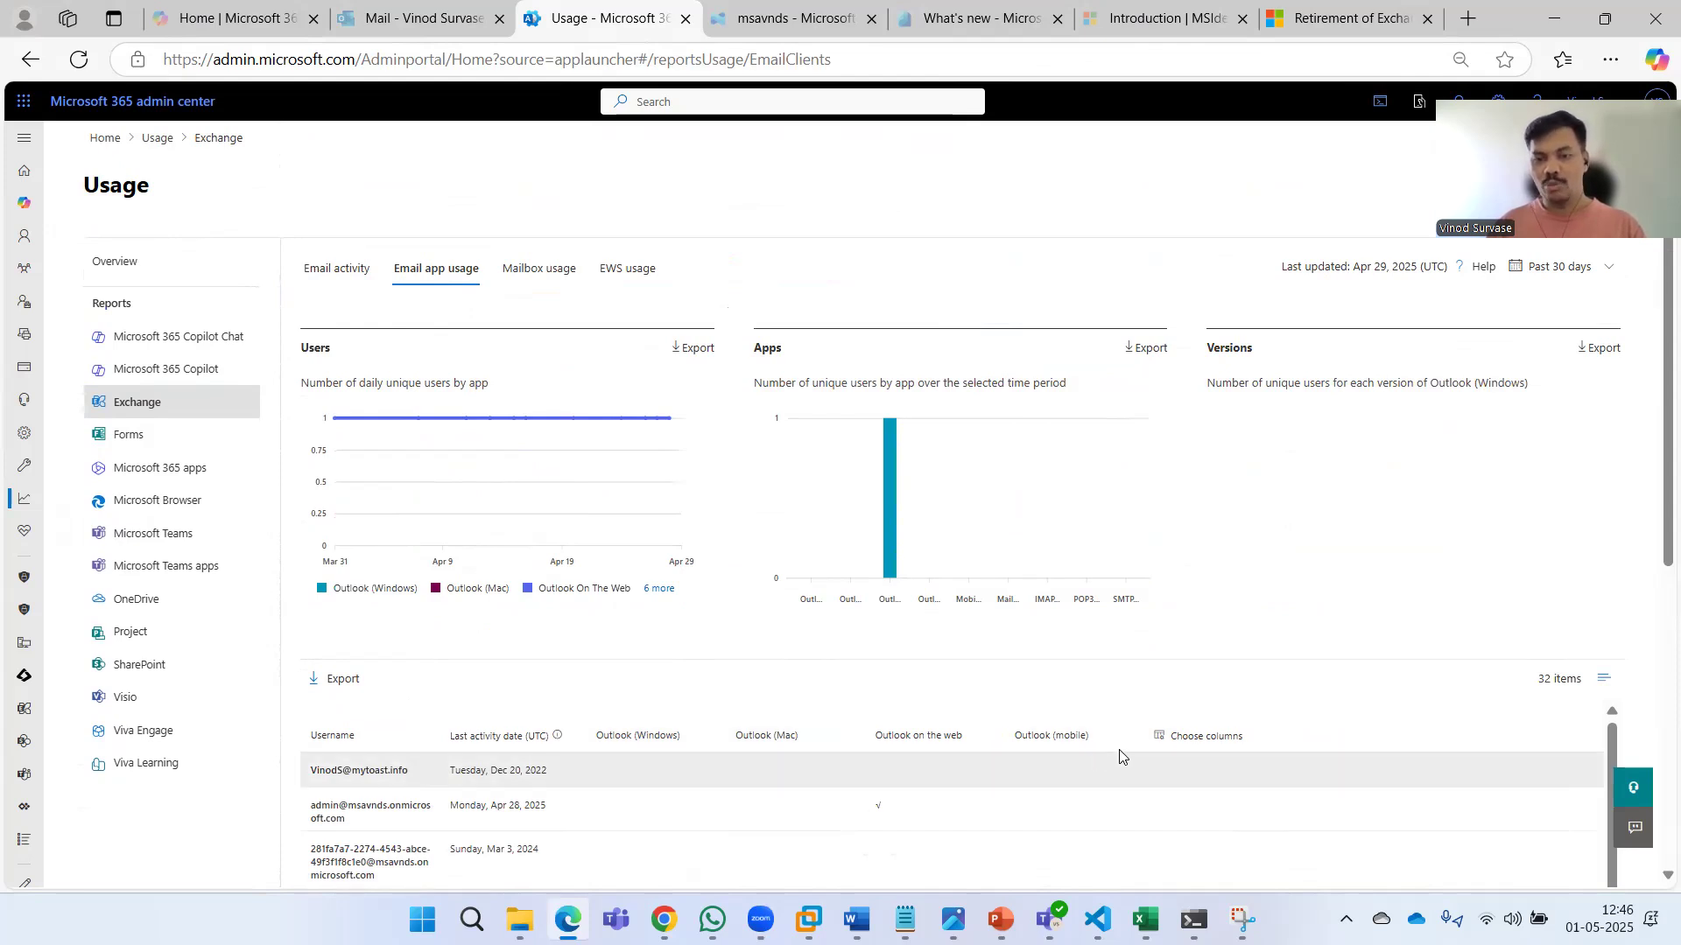
{"action": "left_click", "coordinate": [1192, 746]}
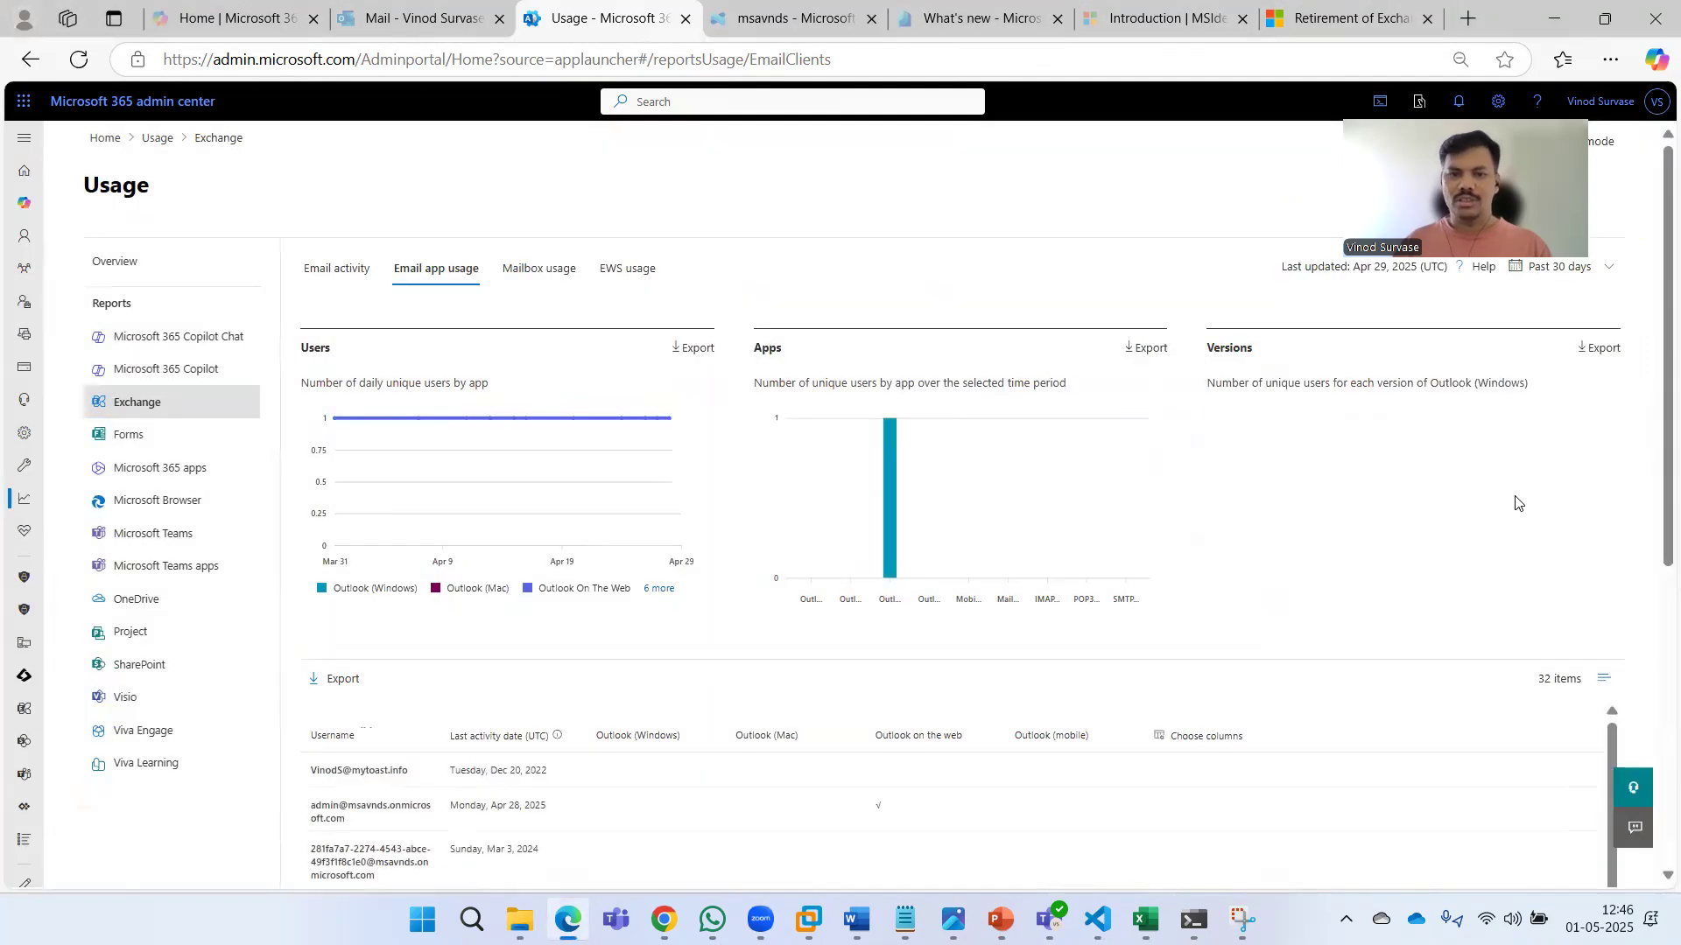
{"action": "left_click", "coordinate": [525, 272]}
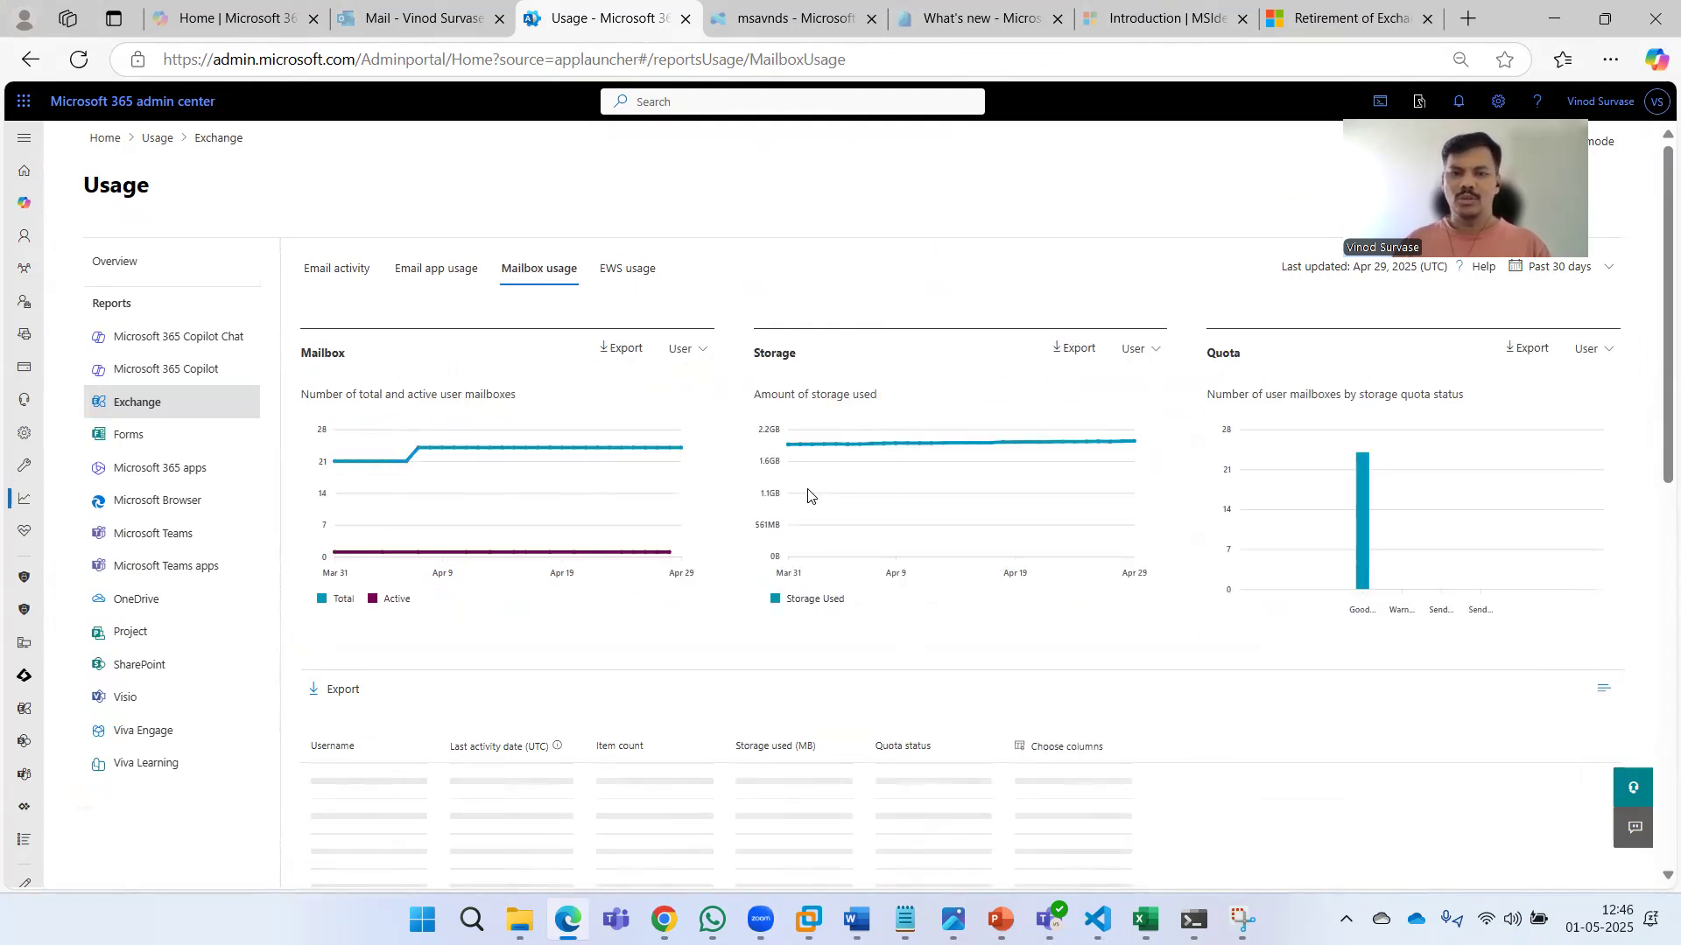
{"action": "scroll", "coordinate": [807, 495], "scroll_direction": "down", "scroll_amount": 3}
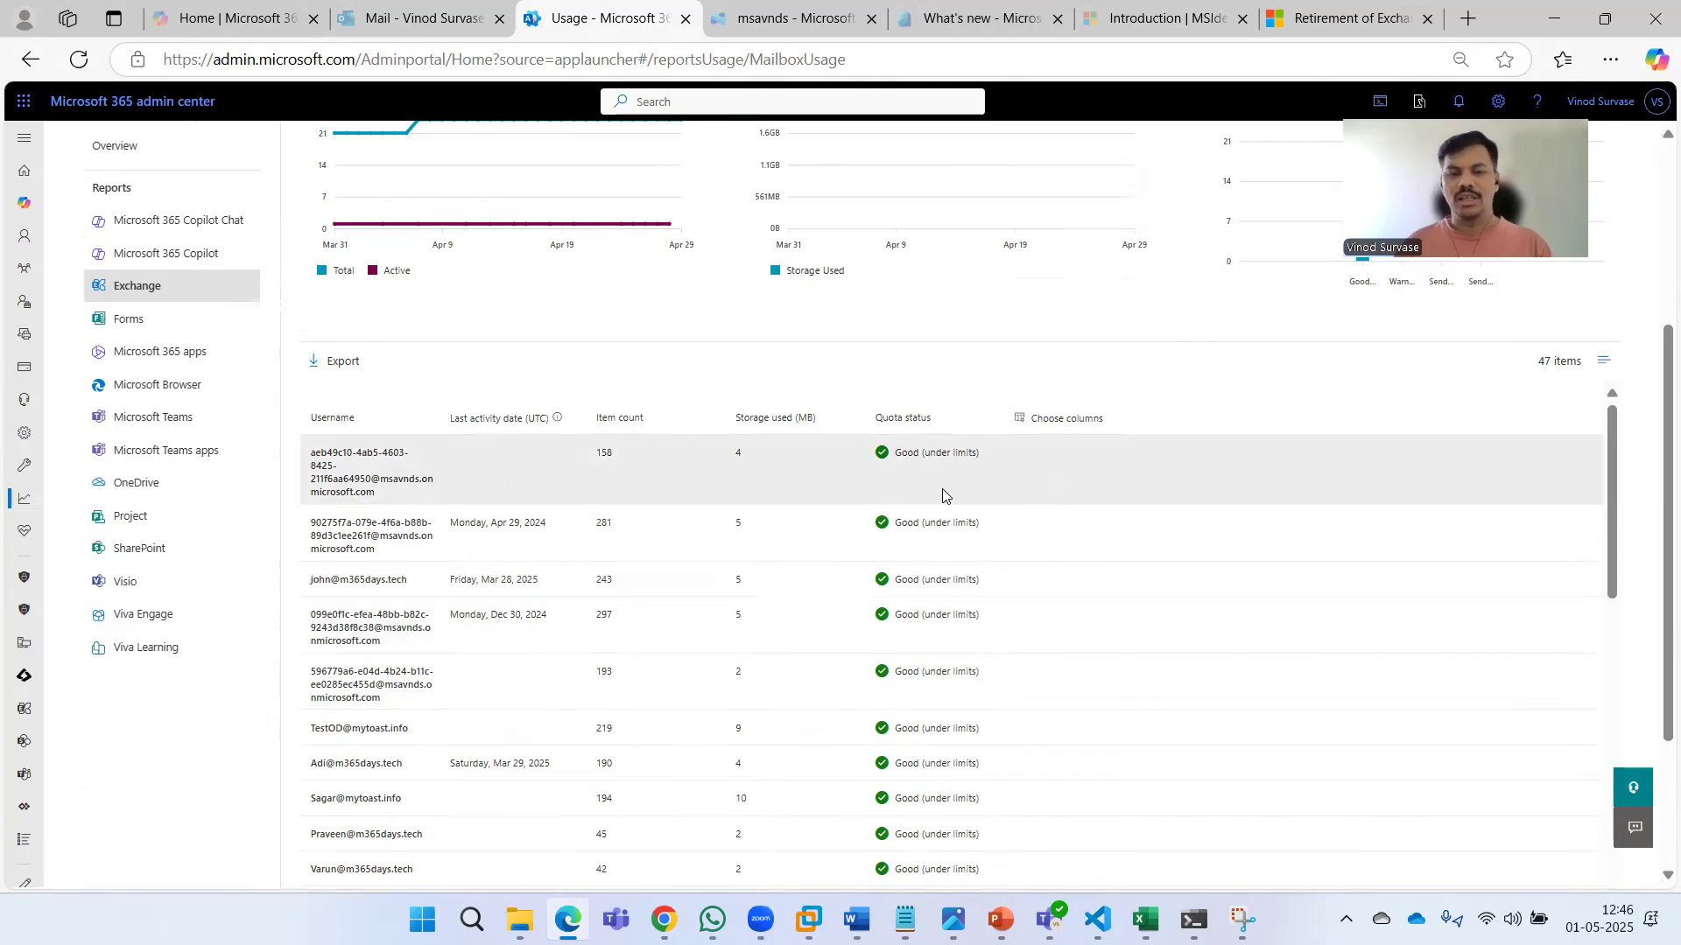
{"action": "scroll", "coordinate": [941, 501], "scroll_direction": "down", "scroll_amount": 10}
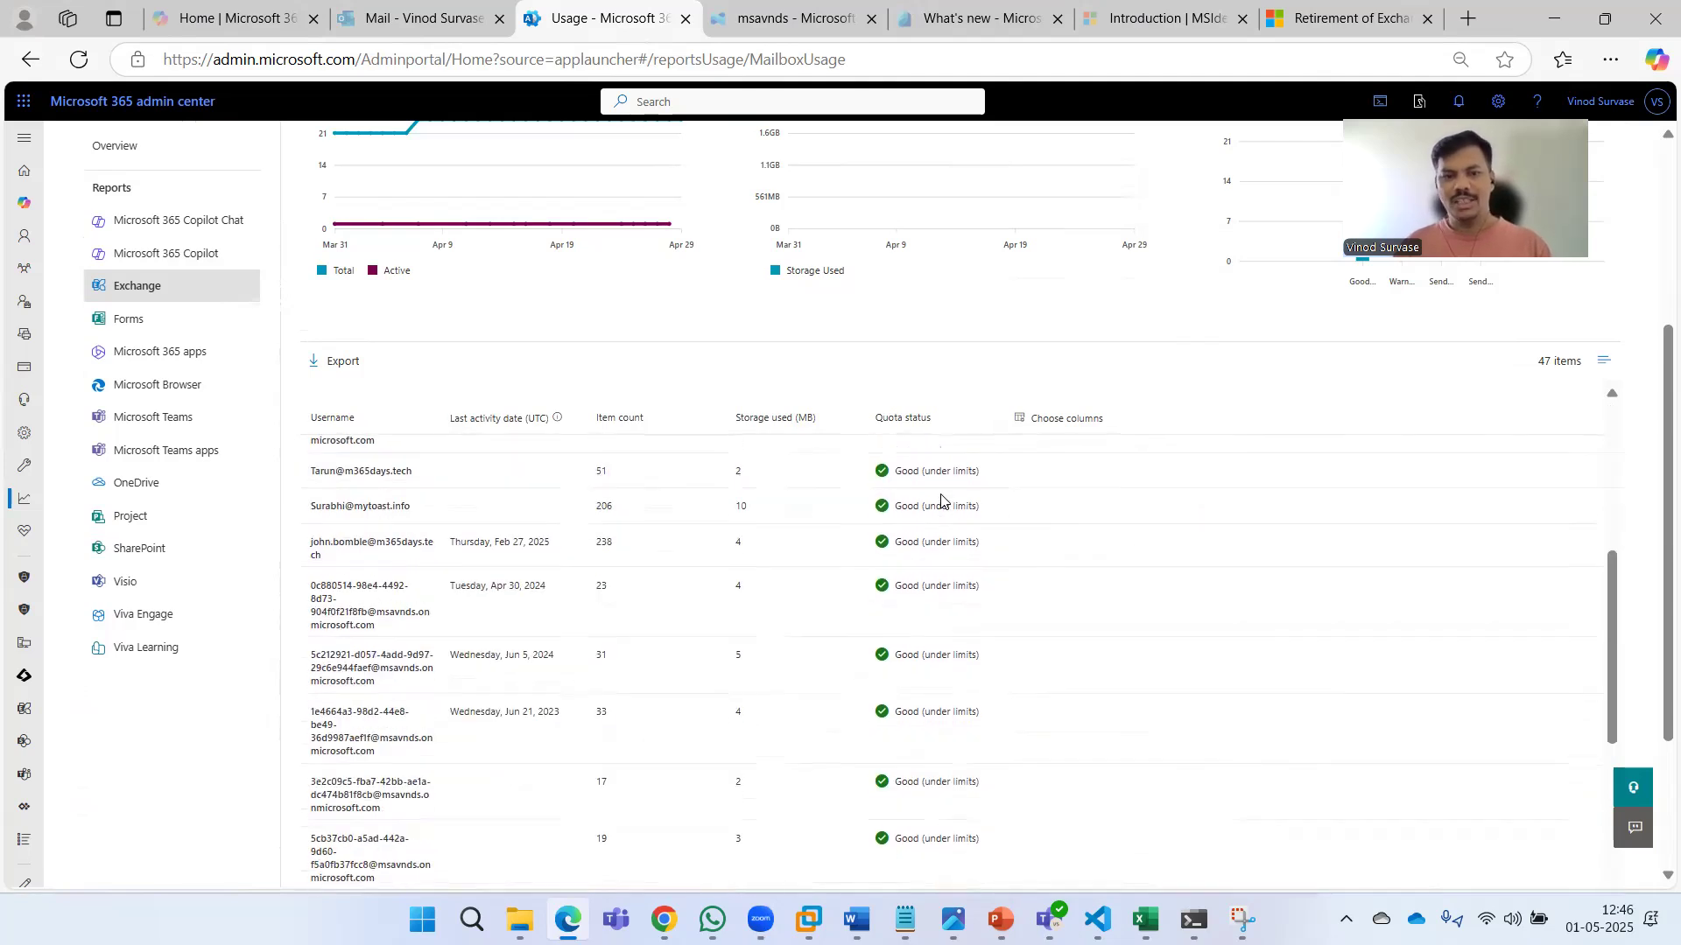
{"action": "scroll", "coordinate": [944, 502], "scroll_direction": "down", "scroll_amount": 8}
{"action": "scroll", "coordinate": [943, 501], "scroll_direction": "up", "scroll_amount": 8}
{"action": "scroll", "coordinate": [941, 501], "scroll_direction": "up", "scroll_amount": 15}
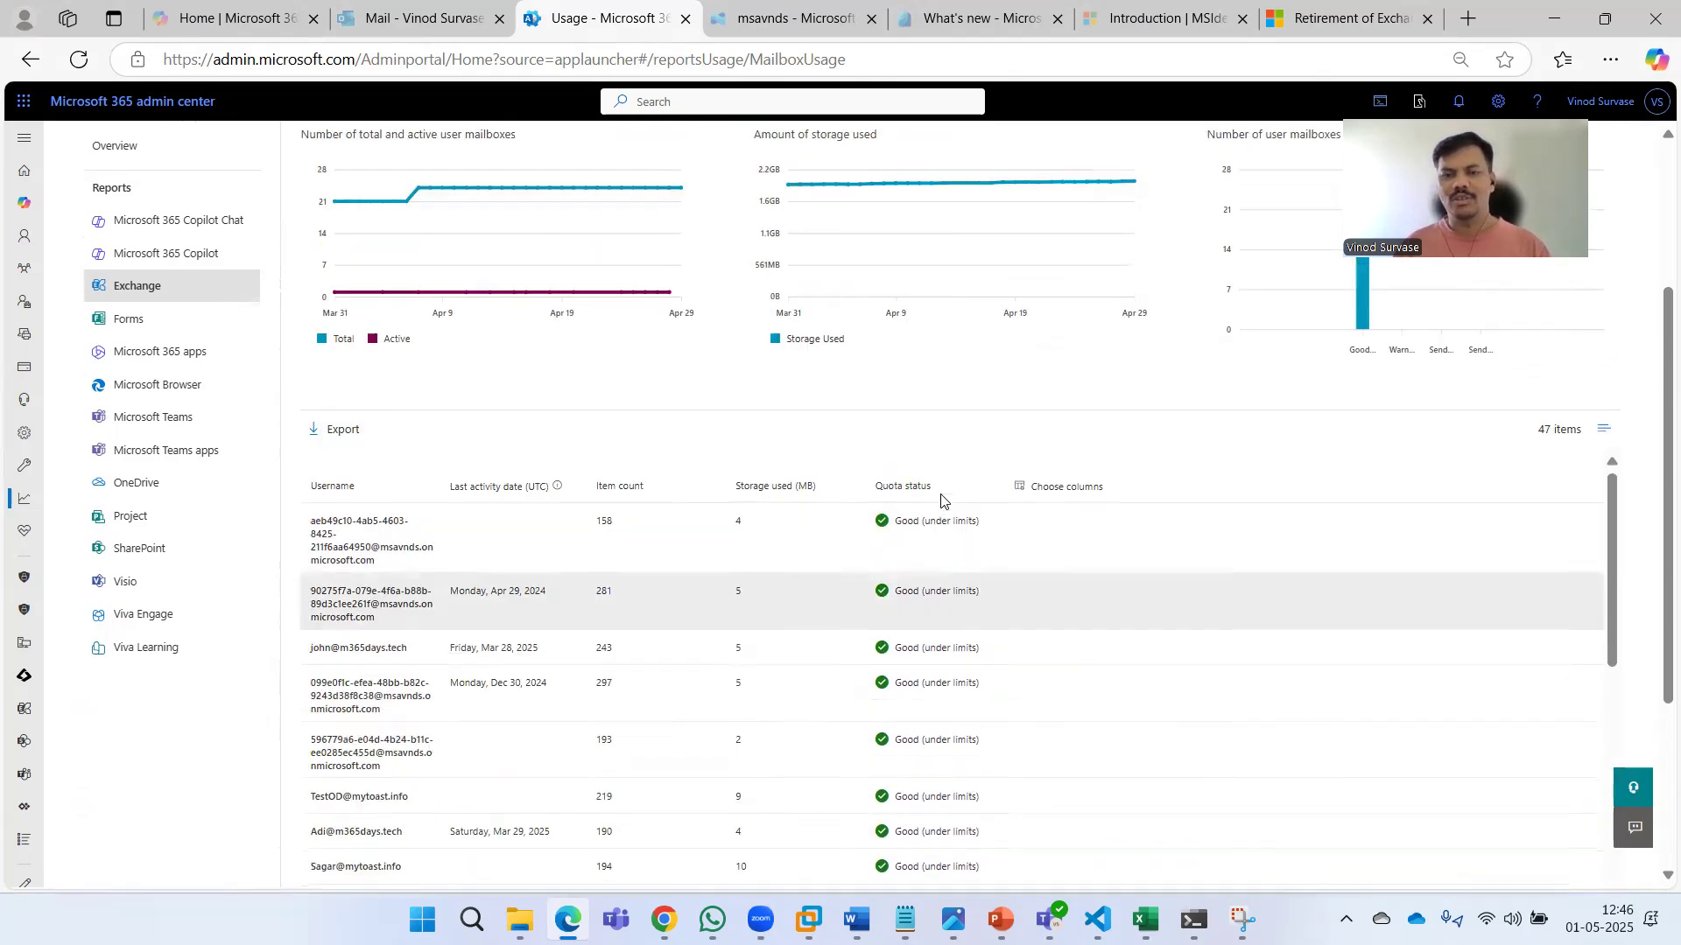
- Review the EWS usage report, checking its last updated date, active apps trend and usage details table
{"action": "left_click", "coordinate": [648, 272]}
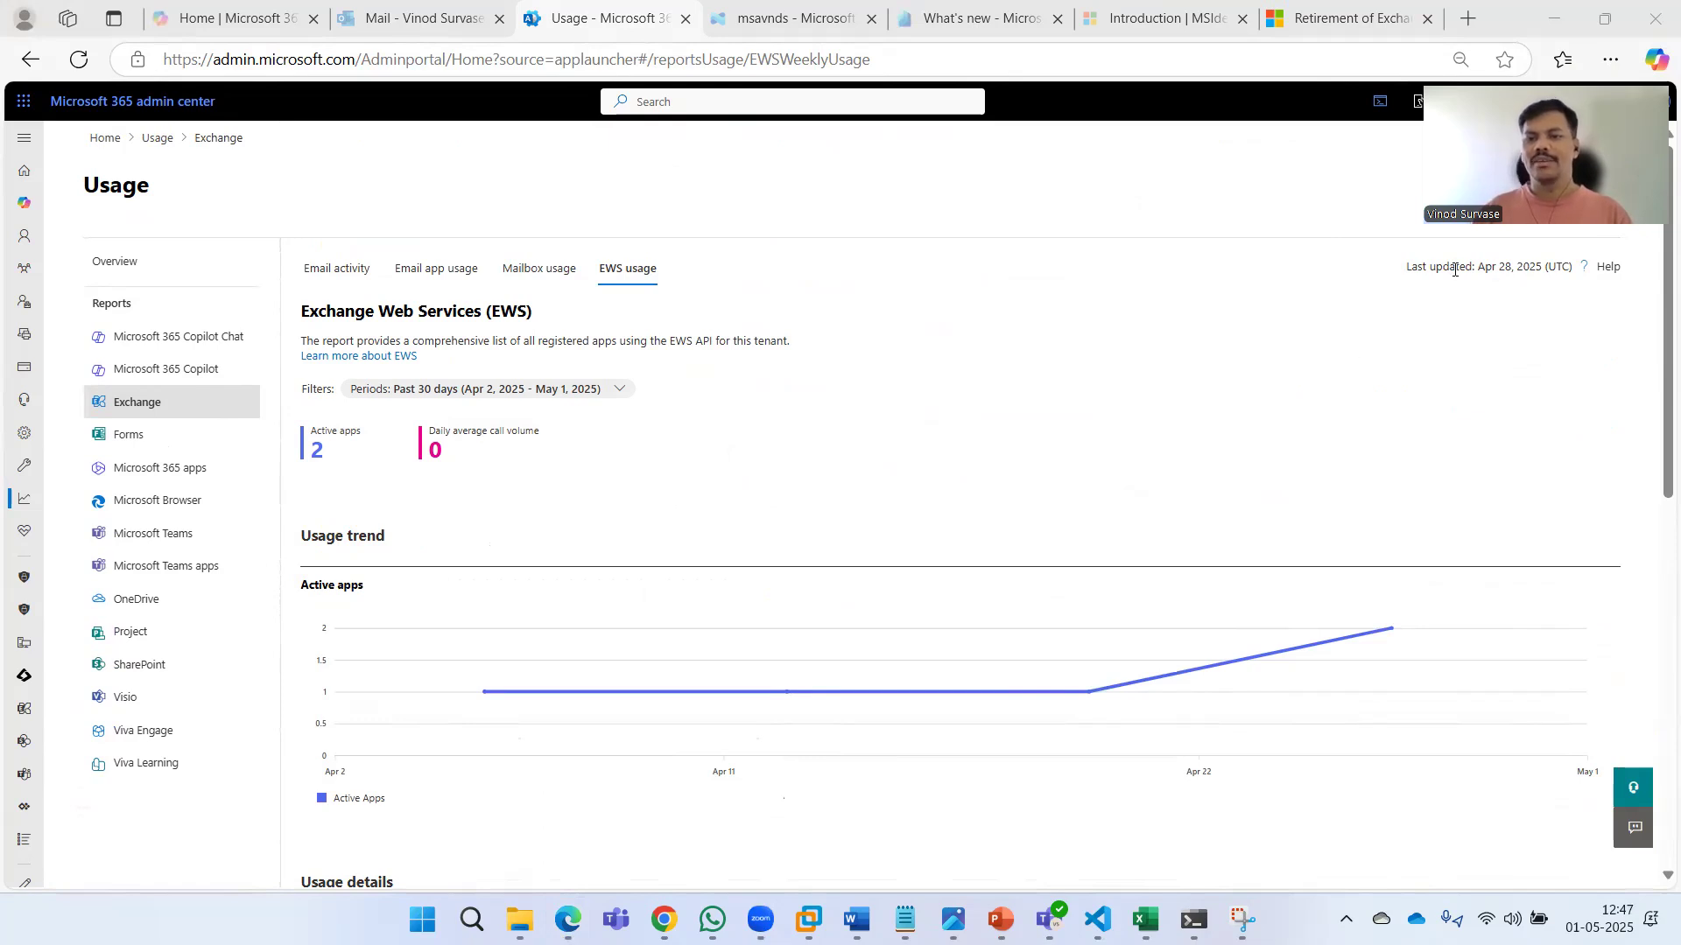
{"action": "left_click_drag", "start_coordinate": [1477, 268], "coordinate": [1545, 278]}
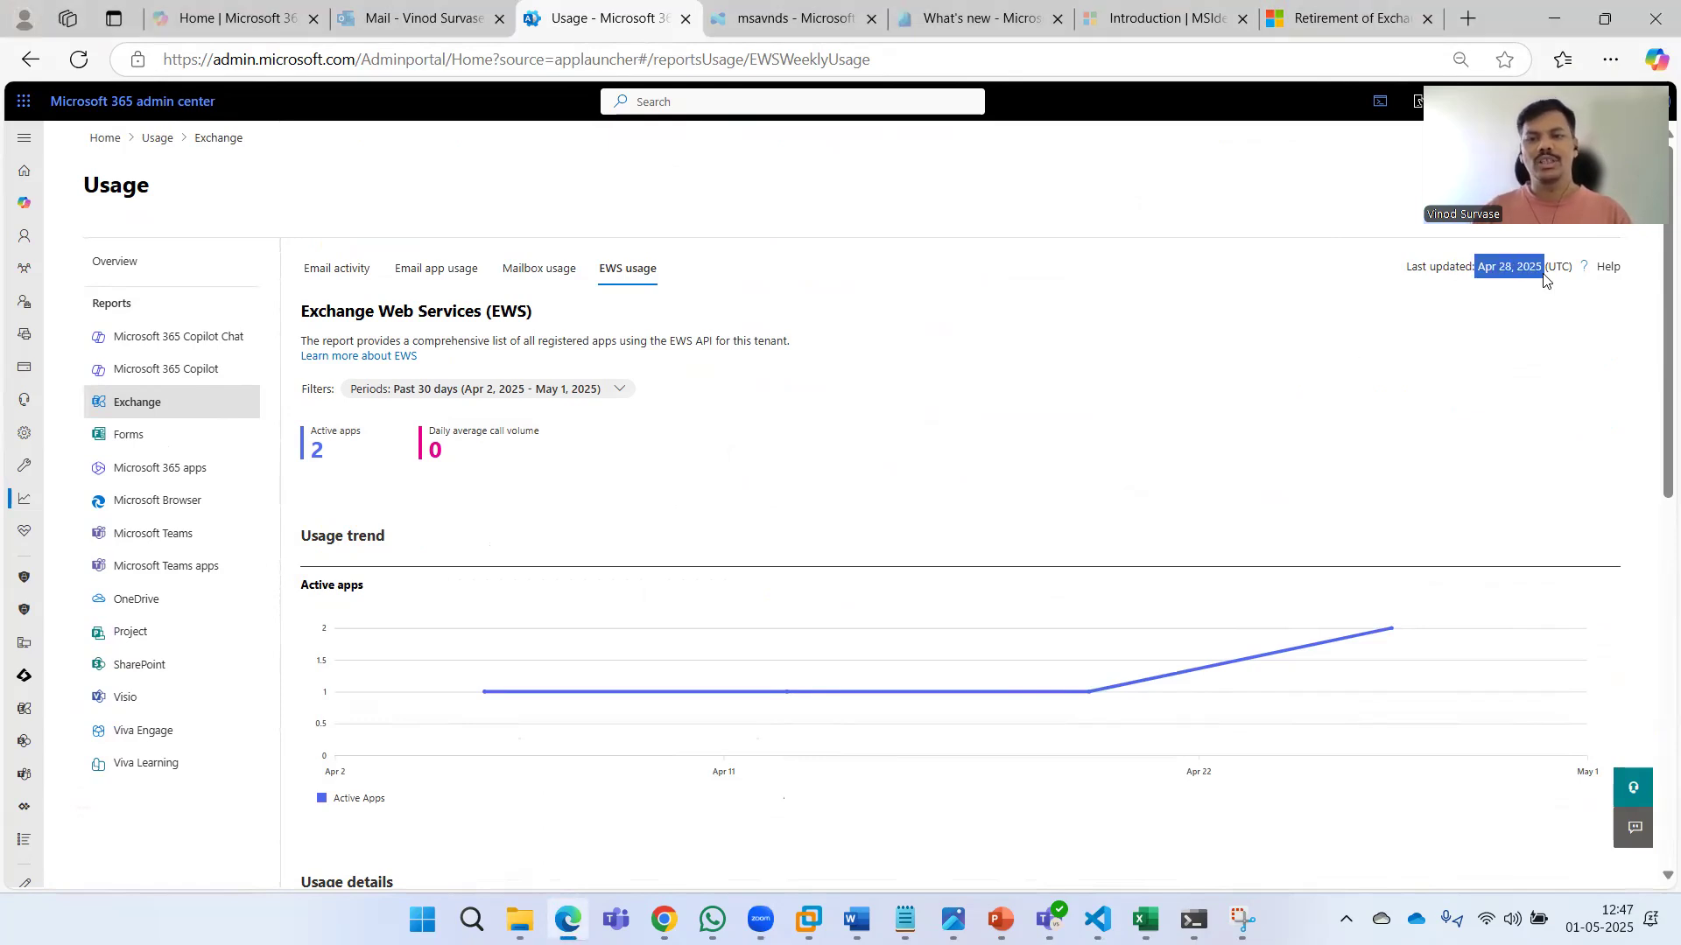
{"action": "left_click", "coordinate": [1305, 290]}
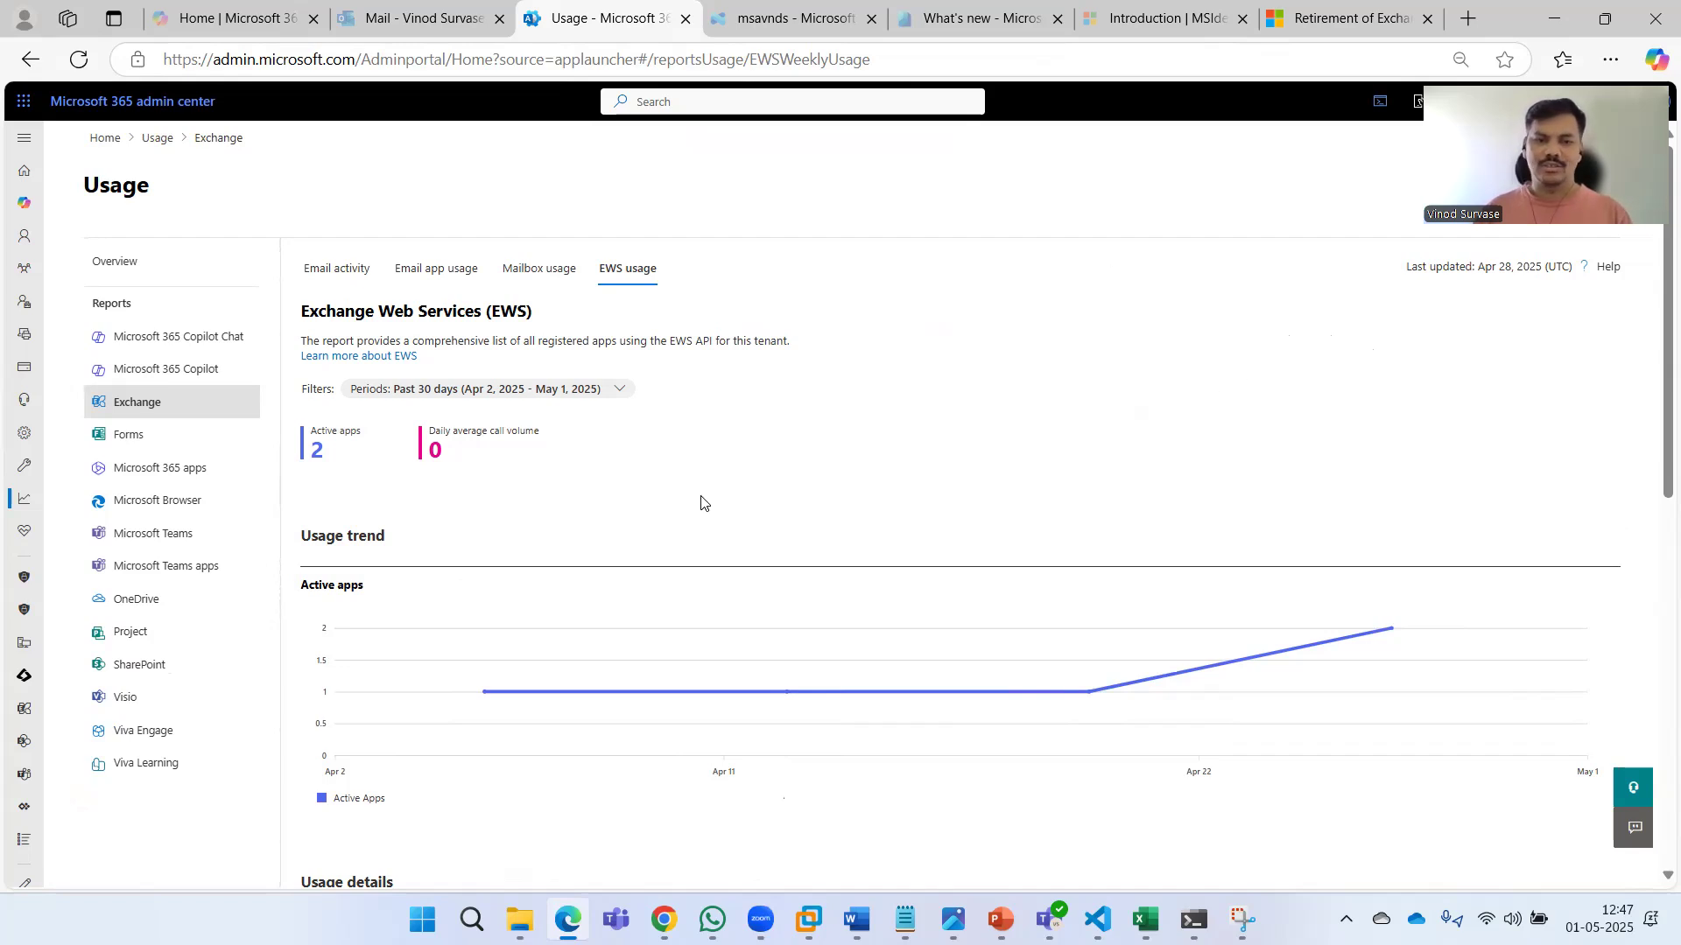
{"action": "scroll", "coordinate": [569, 486], "scroll_direction": "down", "scroll_amount": 1}
{"action": "scroll", "coordinate": [563, 537], "scroll_direction": "down", "scroll_amount": 4}
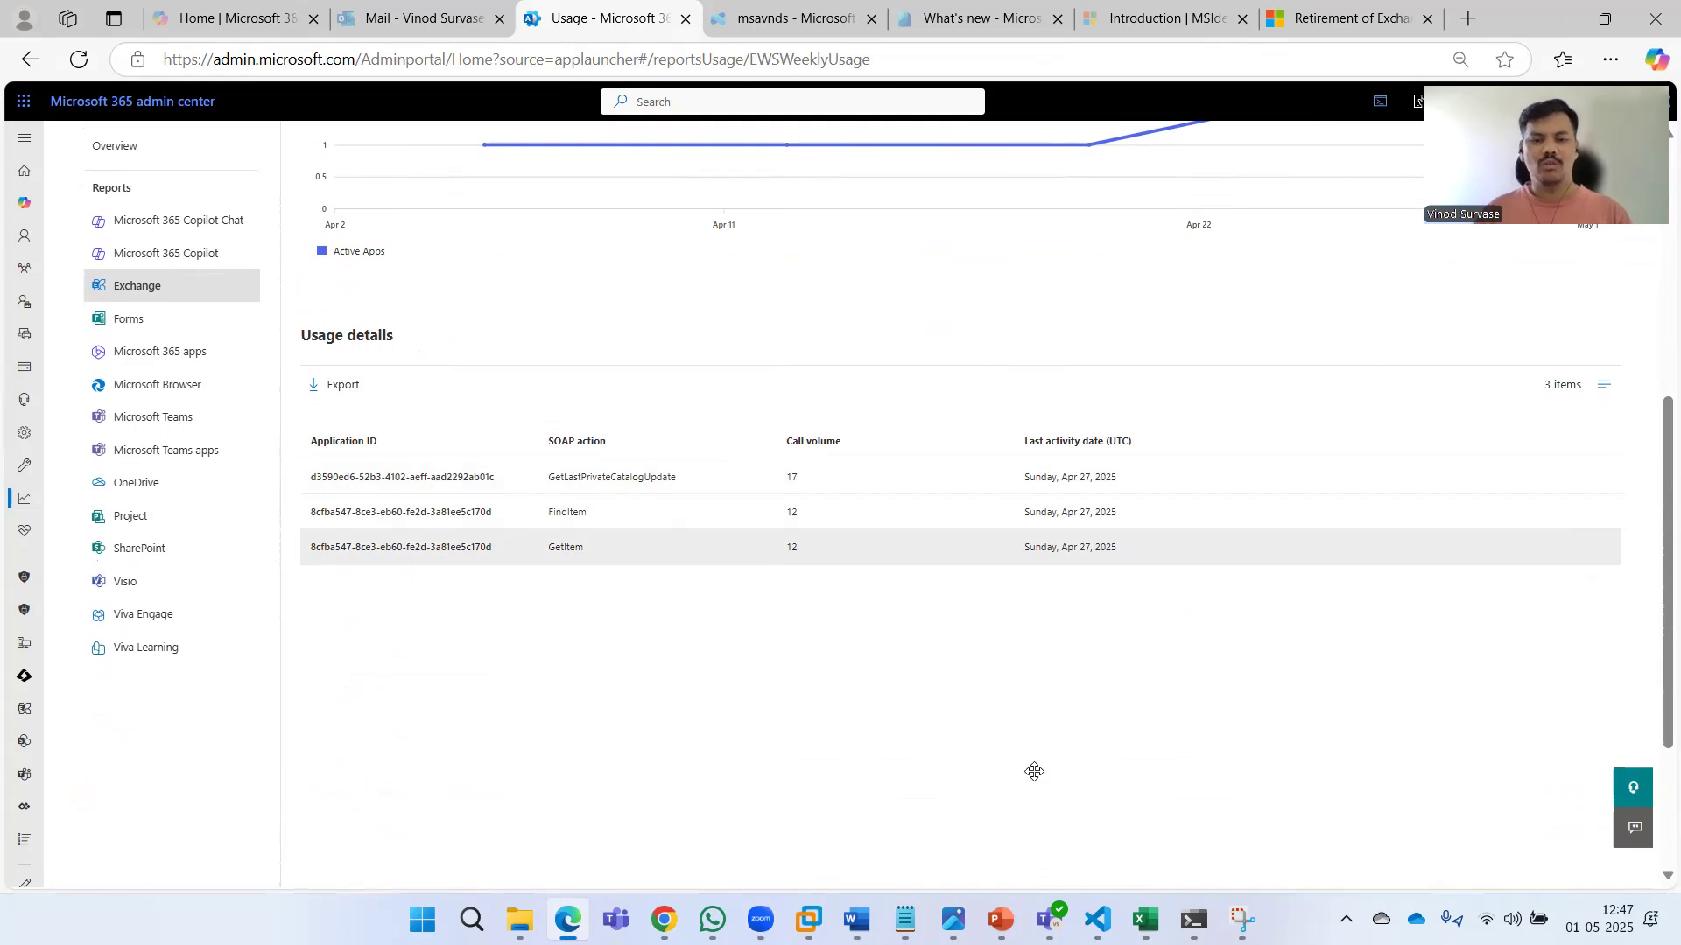
{"action": "left_click", "coordinate": [838, 628]}
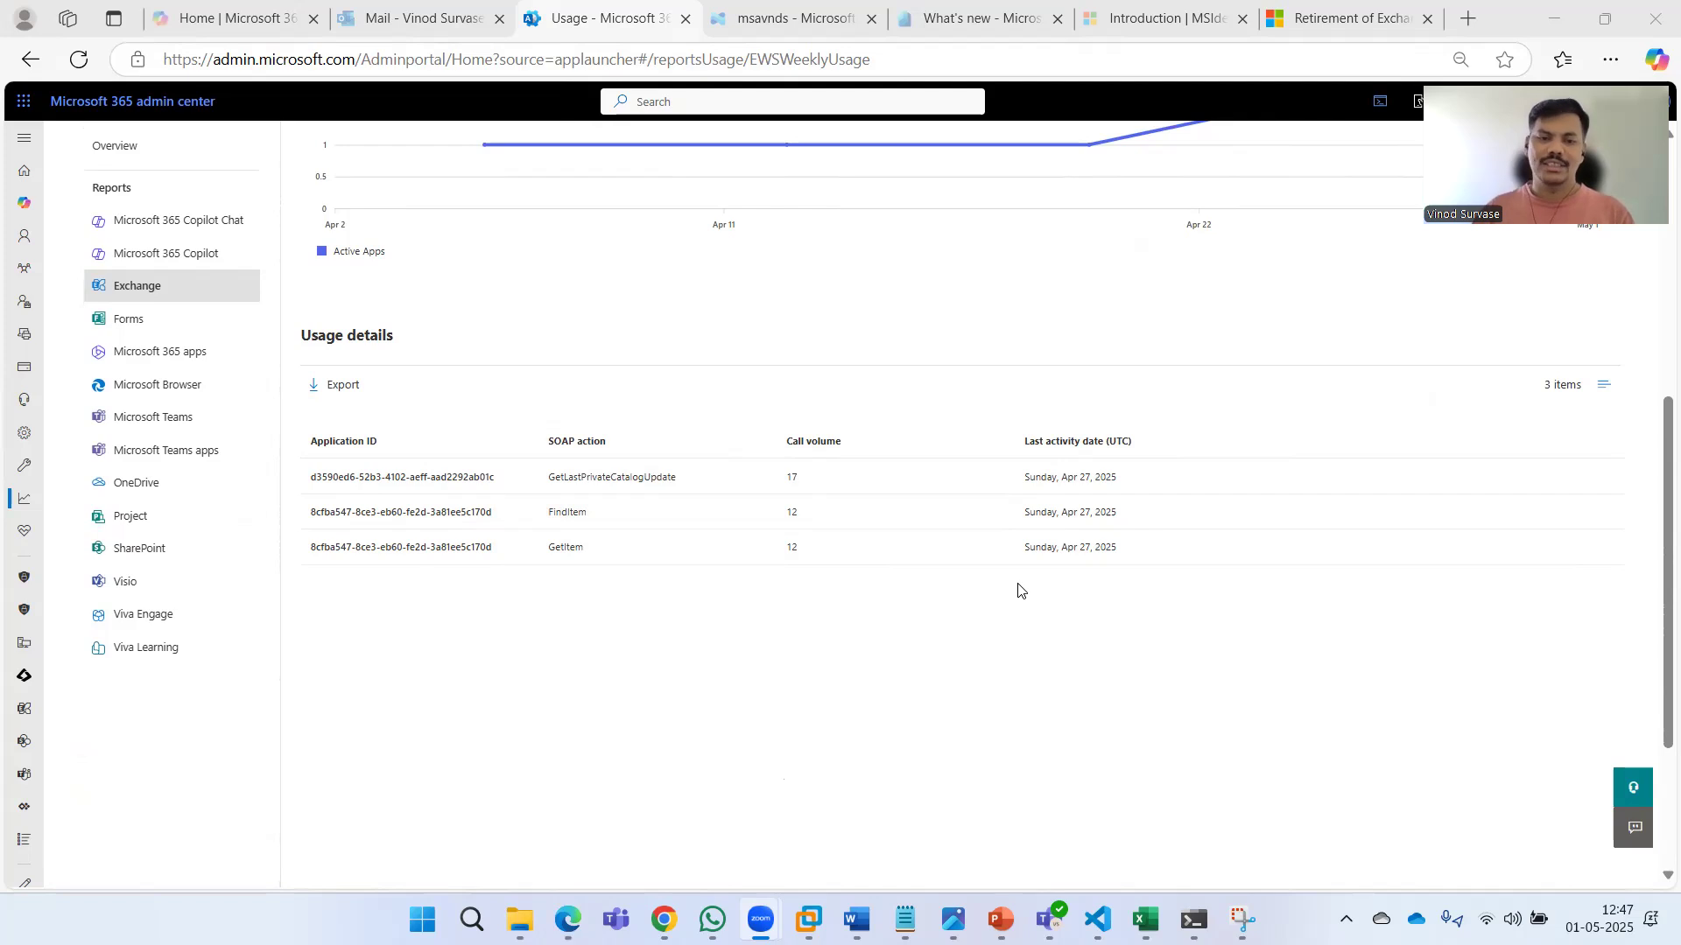
- Copy the application ID of the GetLastPrivateCatalogUpdate row in the EWS usage details
{"action": "double_click", "coordinate": [365, 481]}
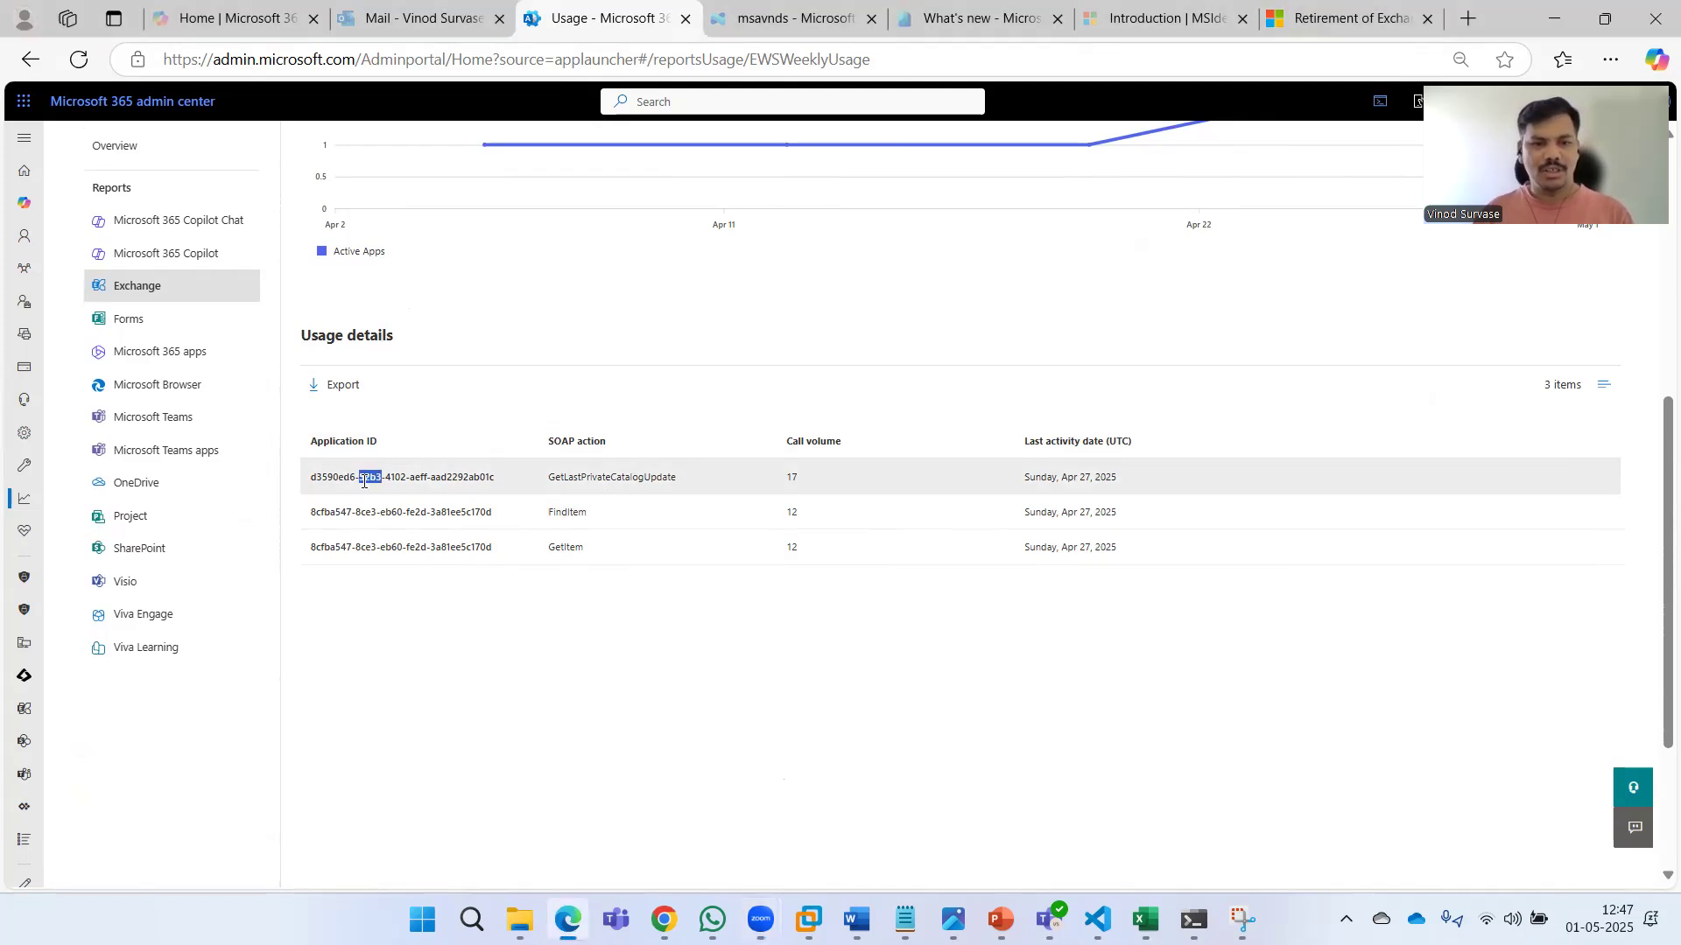
{"action": "left_click", "coordinate": [382, 555]}
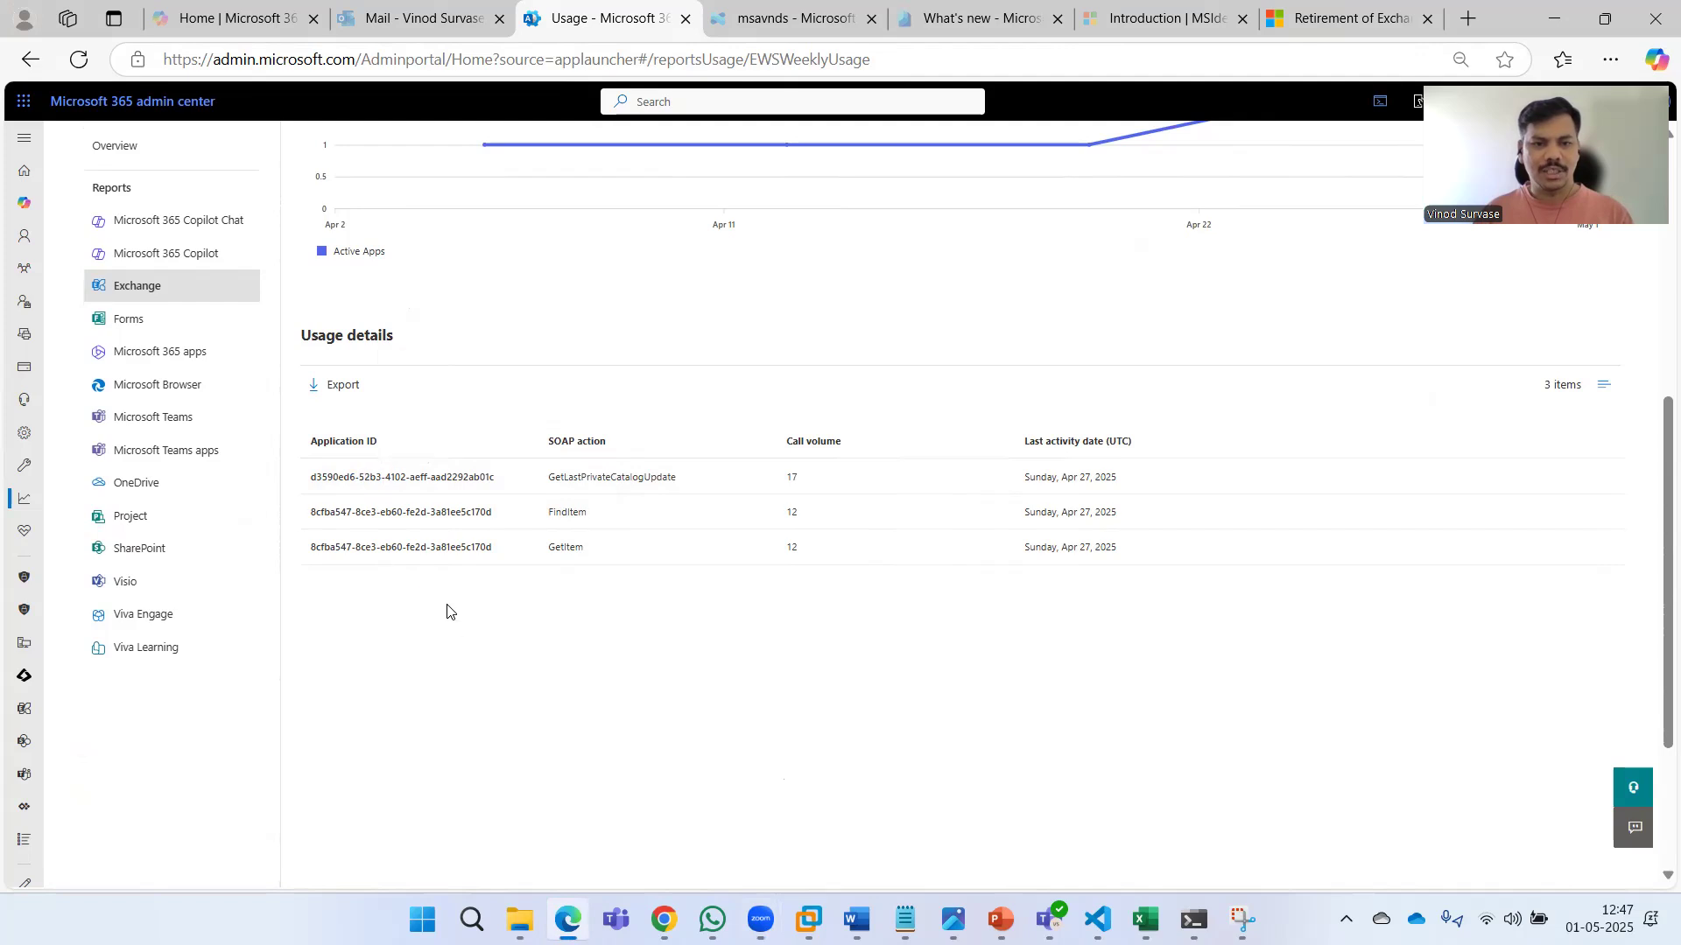
{"action": "triple_click", "coordinate": [398, 481]}
{"action": "key", "text": "ctrl+c"}
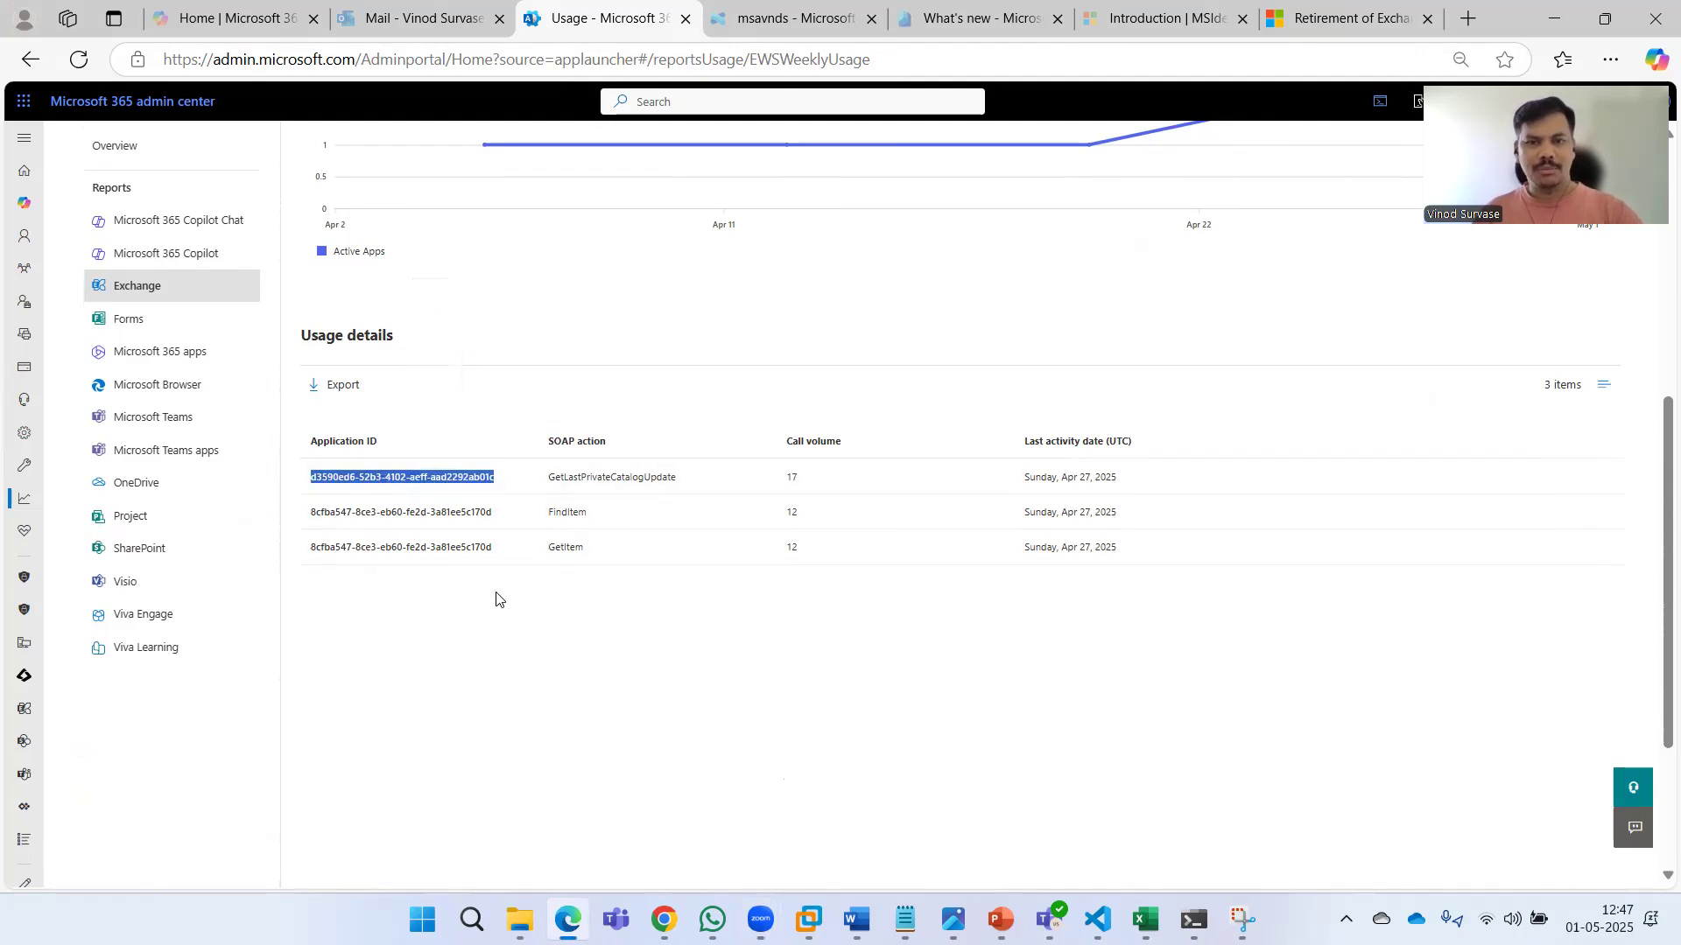
{"action": "left_click", "coordinate": [628, 694]}
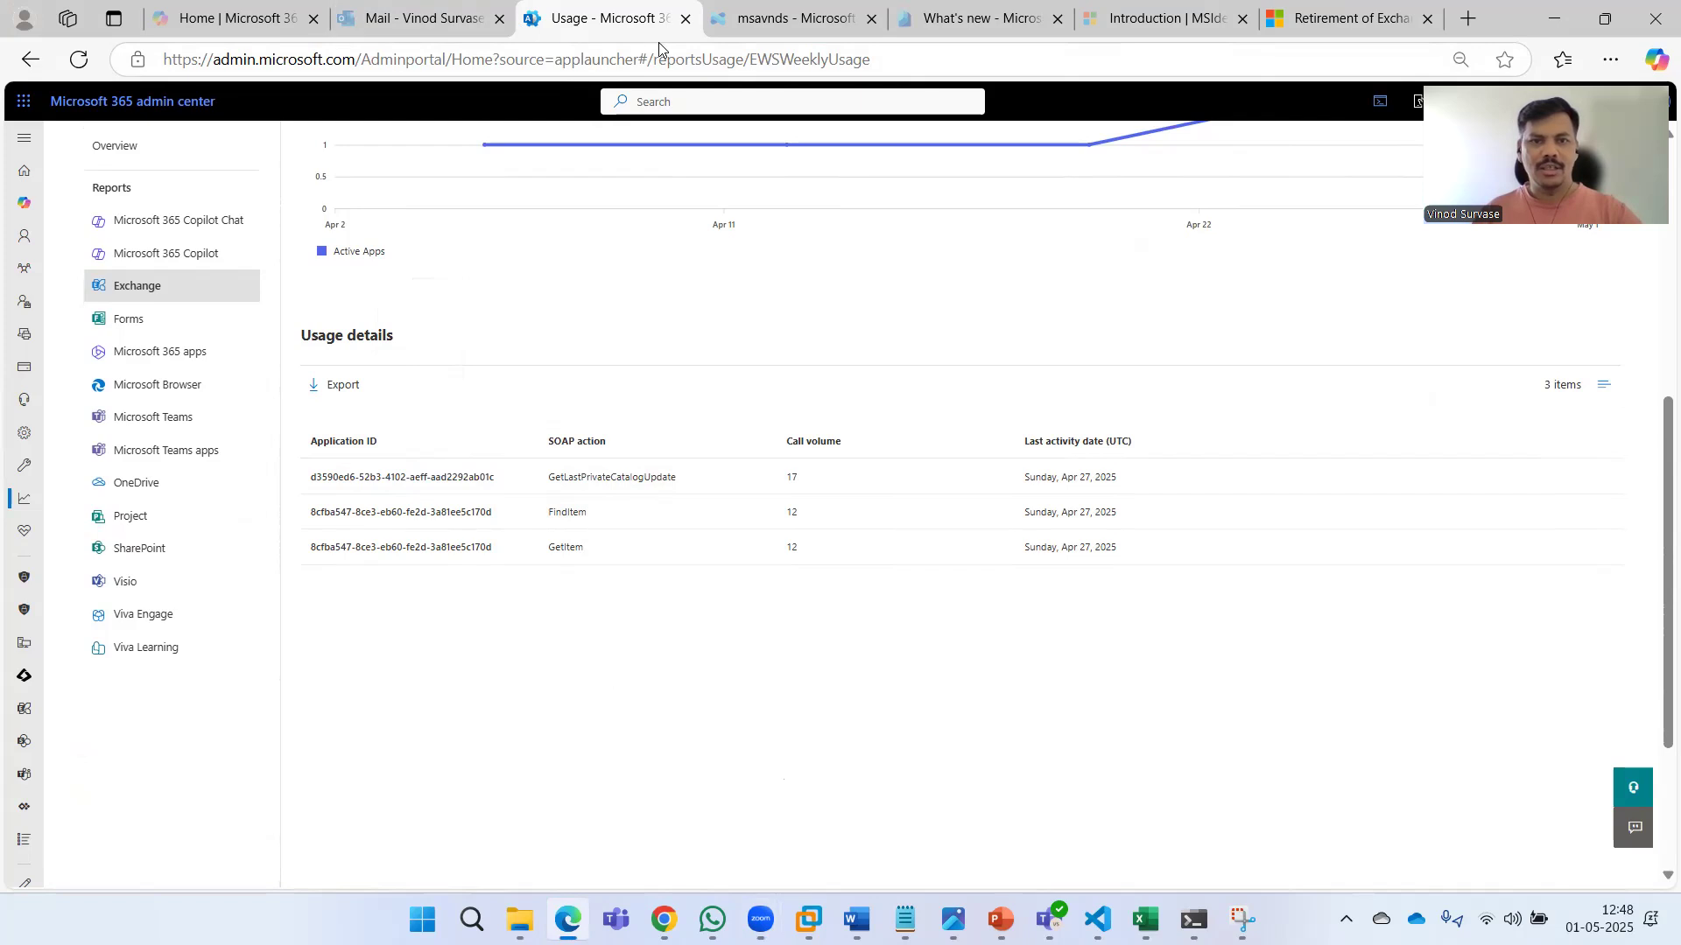
- Switch to the Microsoft Entra admin center, reload the crashed What's new page and go to the home page
{"action": "left_click", "coordinate": [963, 18]}
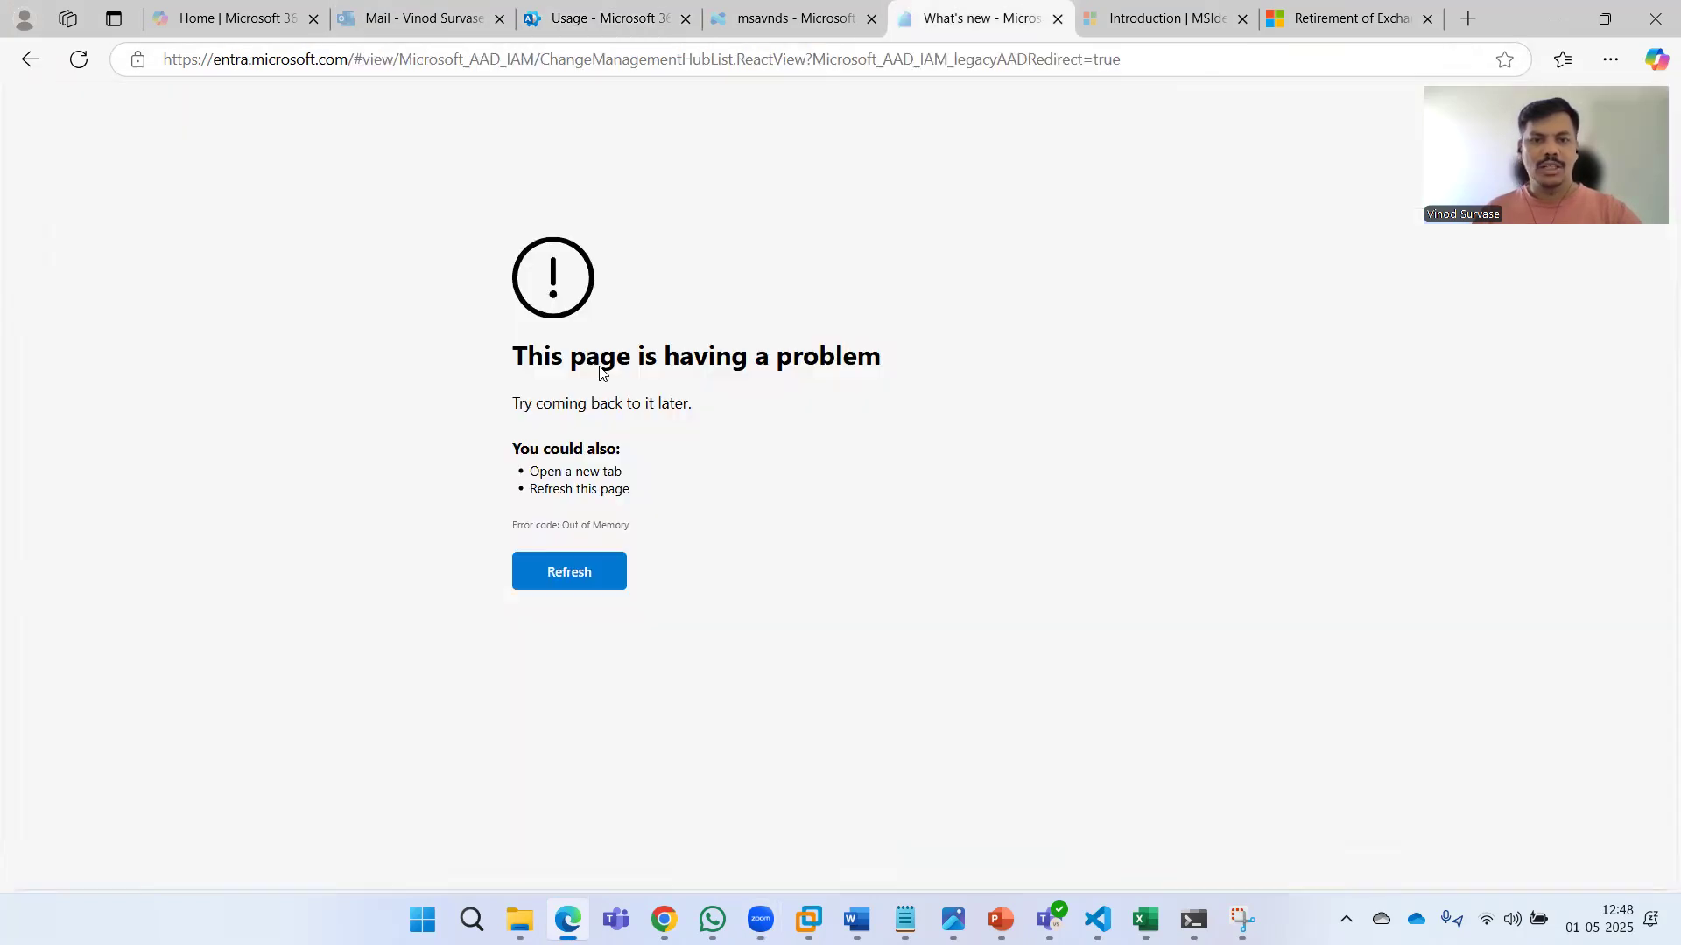
{"action": "left_click", "coordinate": [305, 60]}
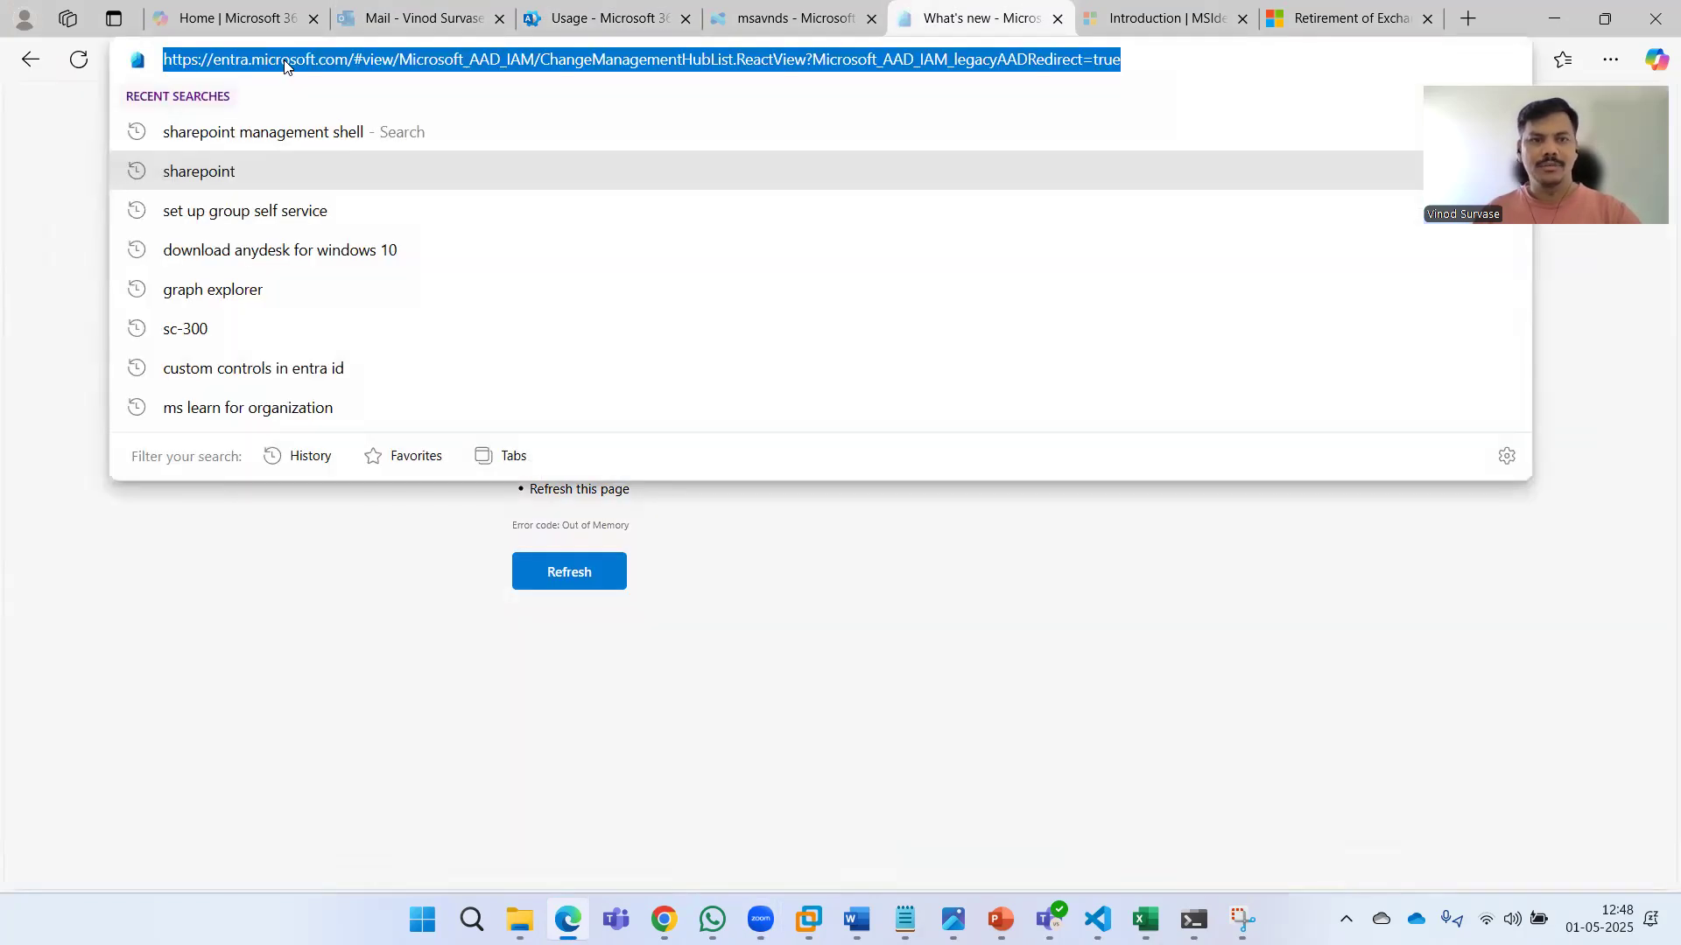
{"action": "left_click", "coordinate": [91, 61]}
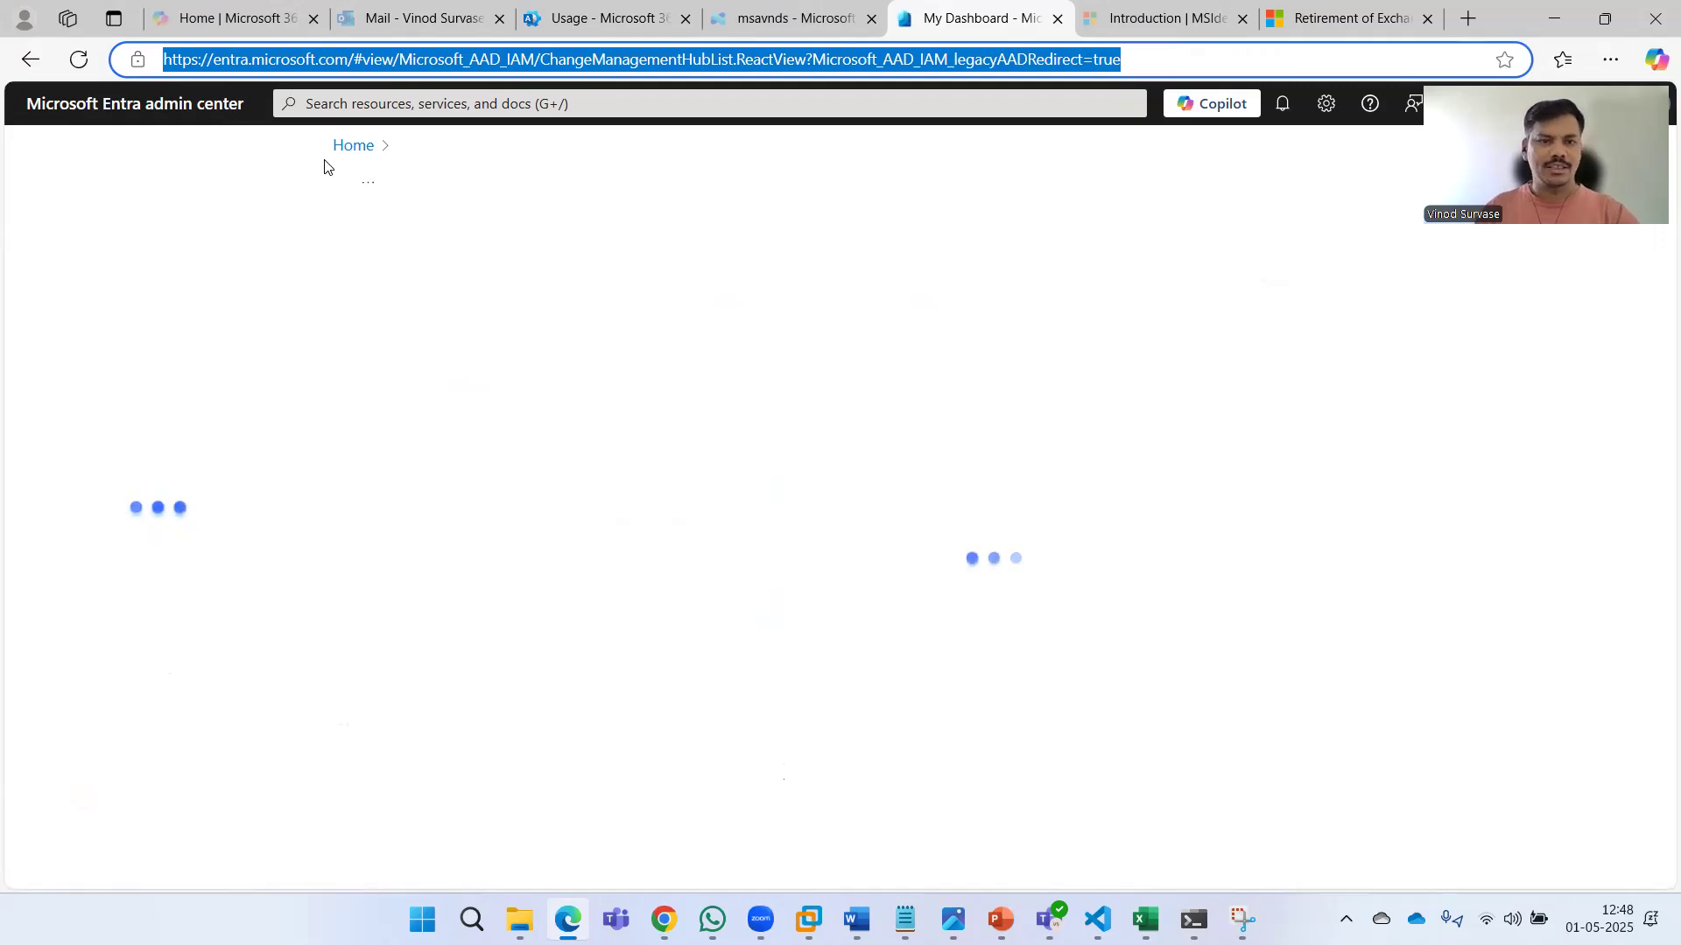
{"action": "left_click", "coordinate": [350, 147]}
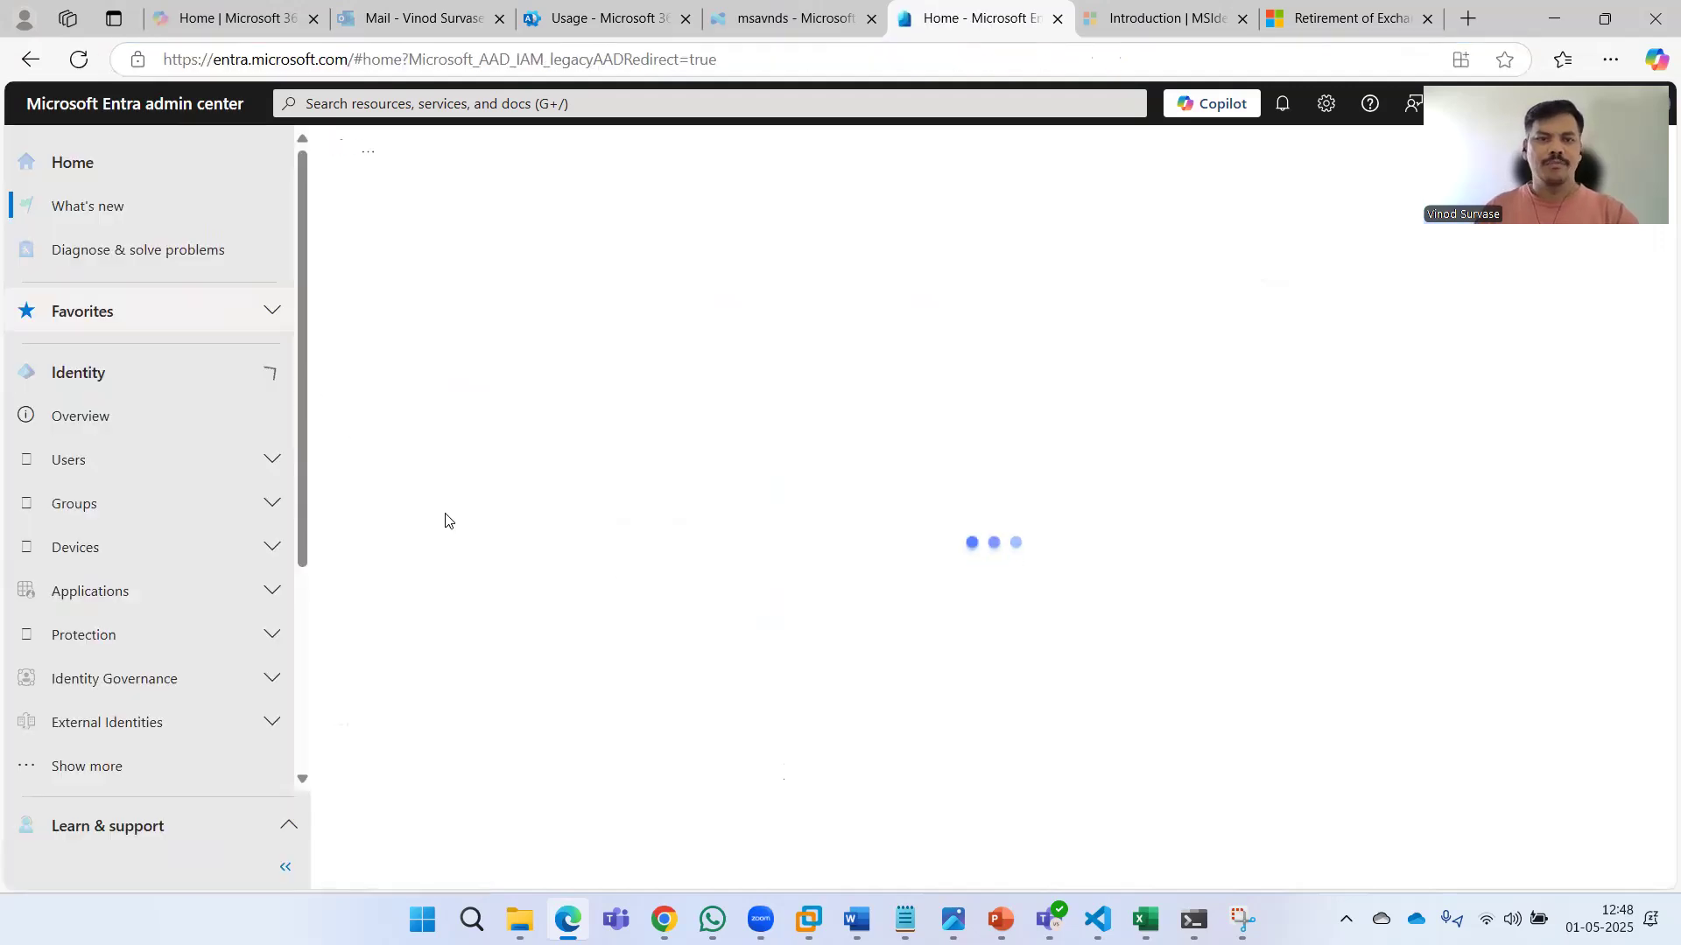
- Open App registrations under the Identity applications and show all applications
{"action": "scroll", "coordinate": [175, 429], "scroll_direction": "down", "scroll_amount": 3}
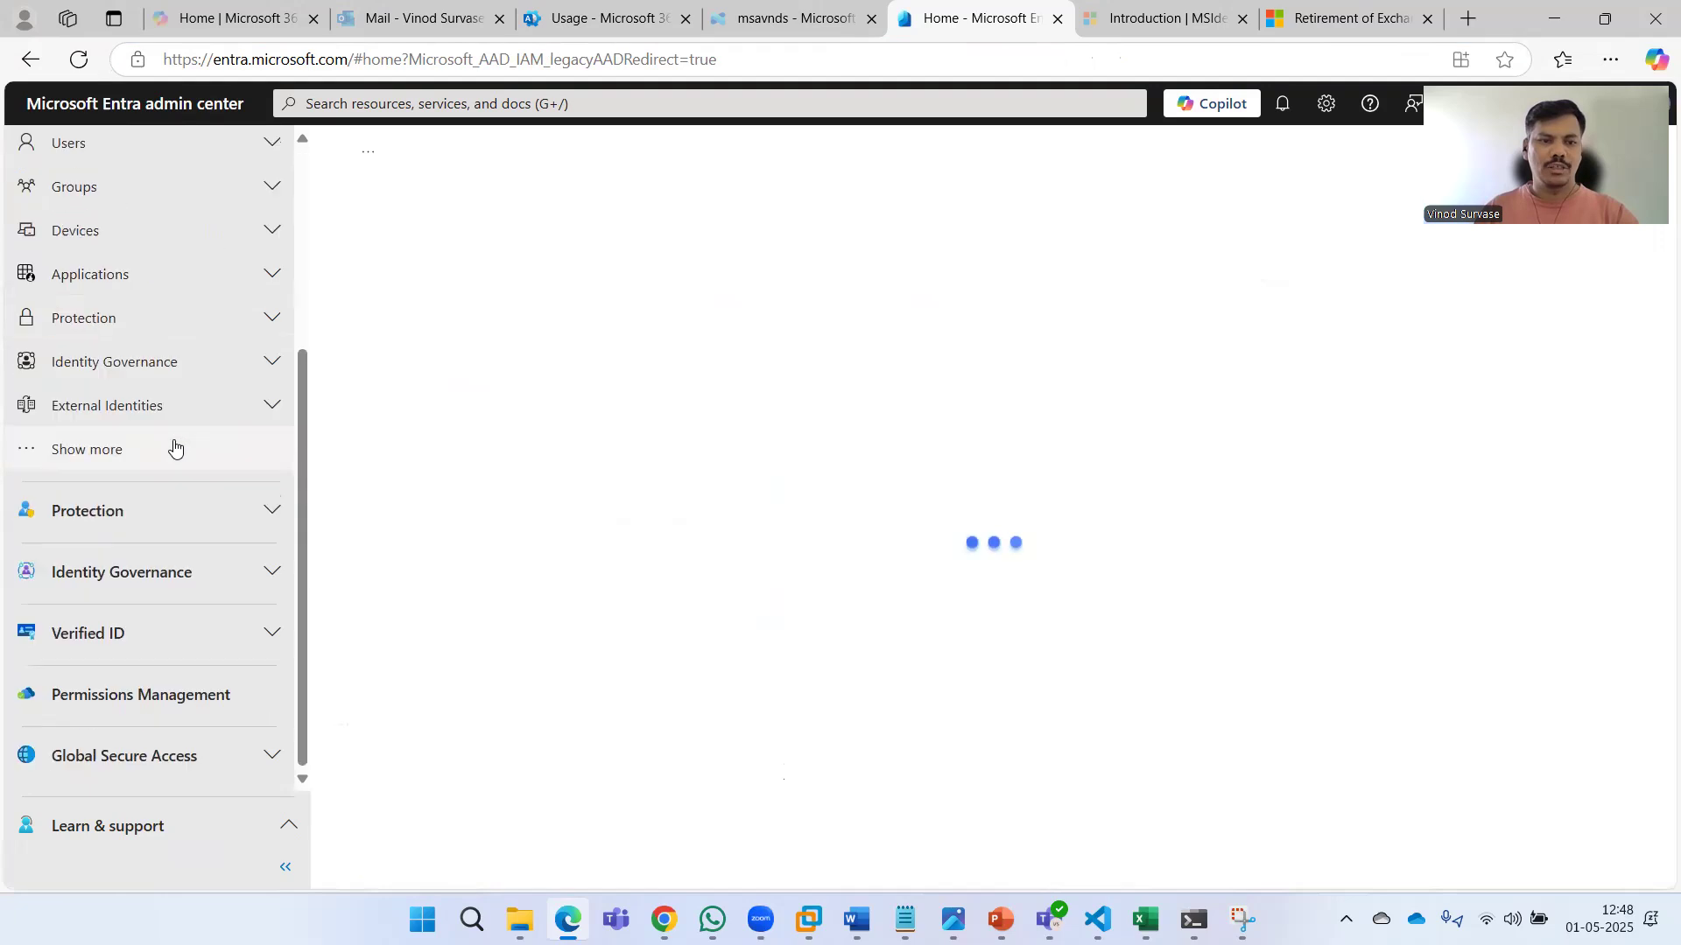
{"action": "scroll", "coordinate": [157, 389], "scroll_direction": "up", "scroll_amount": 1}
{"action": "left_click", "coordinate": [156, 384]}
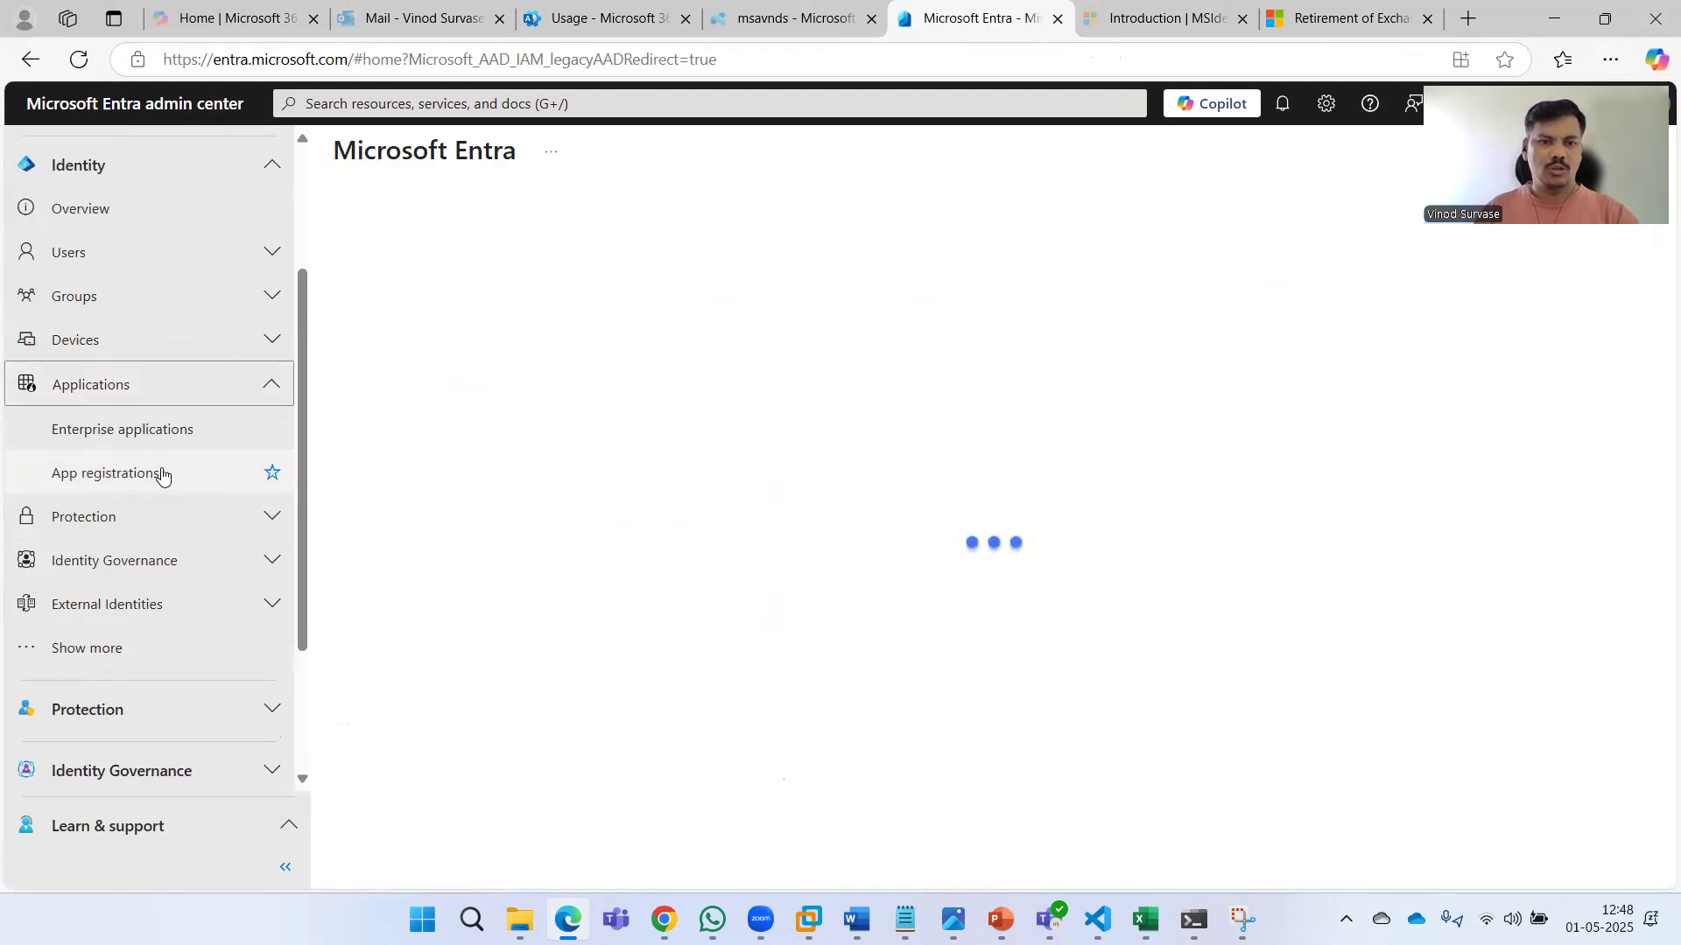
{"action": "left_click", "coordinate": [161, 473]}
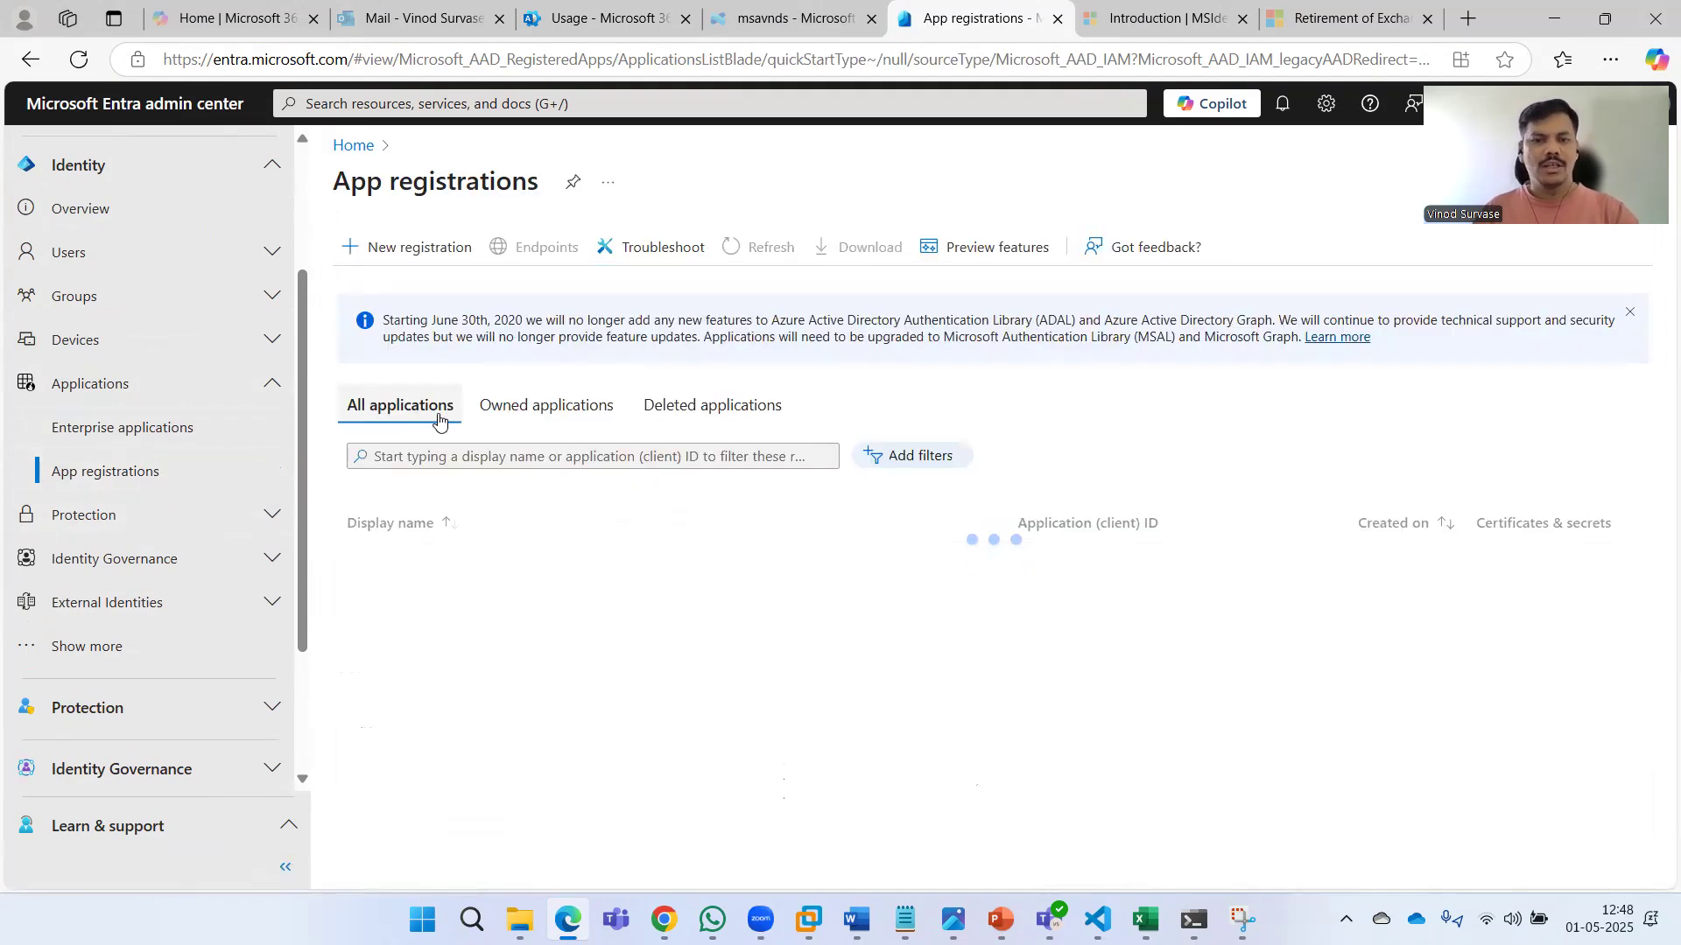
{"action": "left_click", "coordinate": [441, 428]}
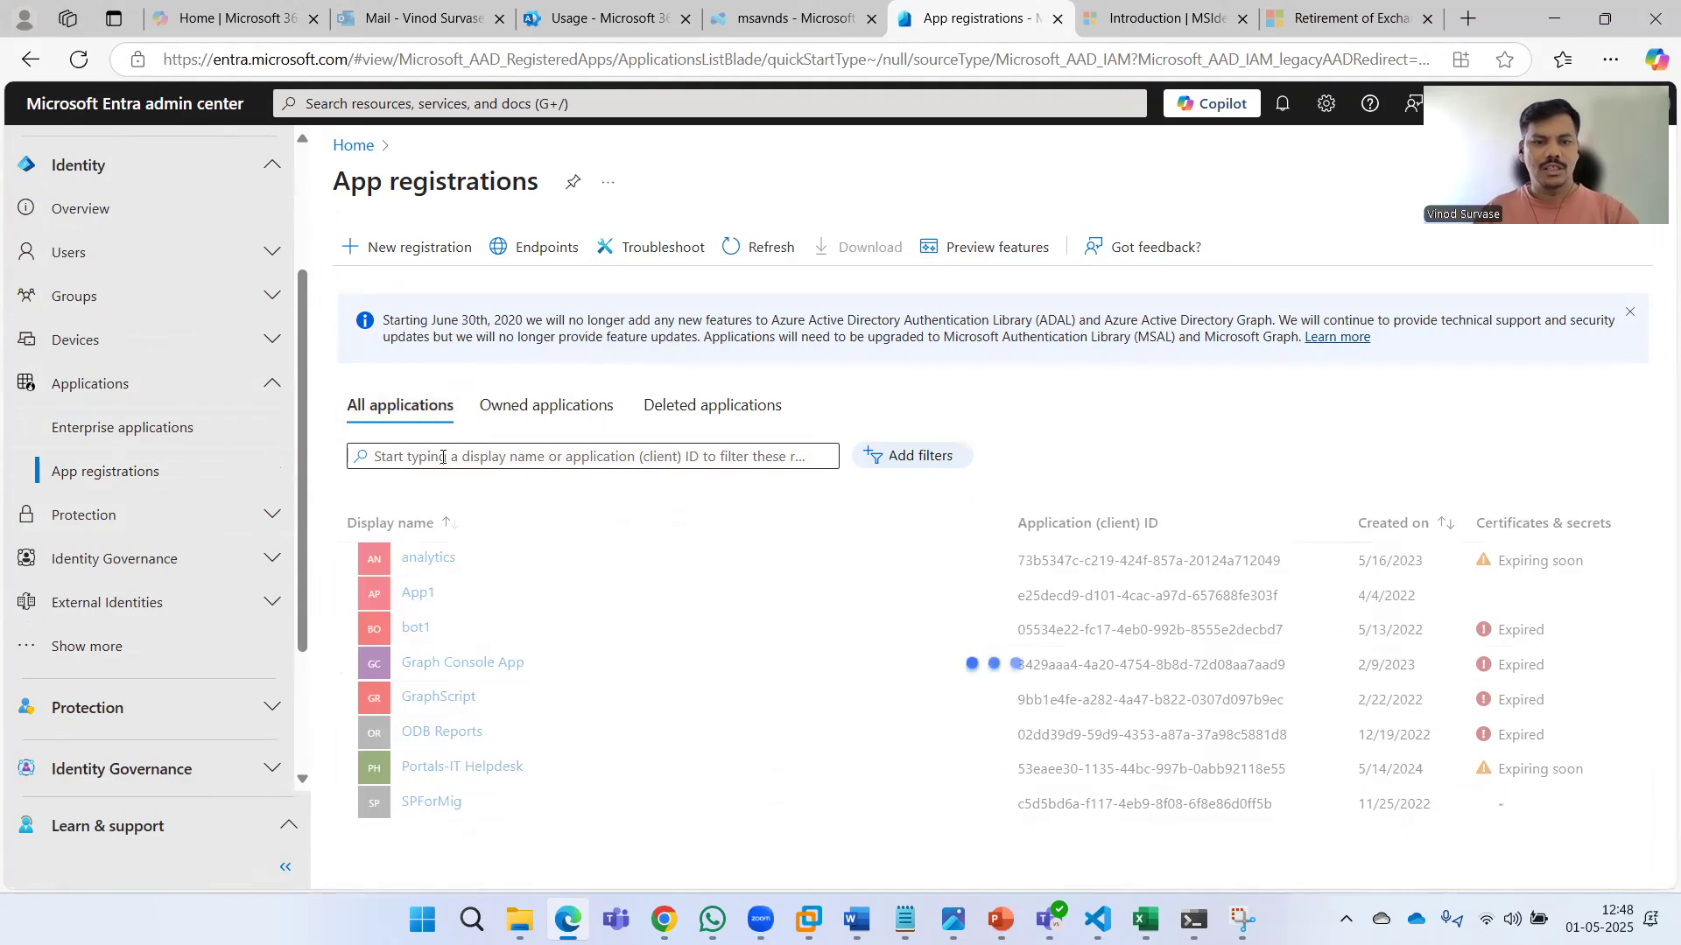
- Search all app registrations for application ID d3590ed6-52b3-4102-aeff-aad2292ab01c, copy the ID again and clear the search
{"action": "key", "text": "ctrl+minus"}
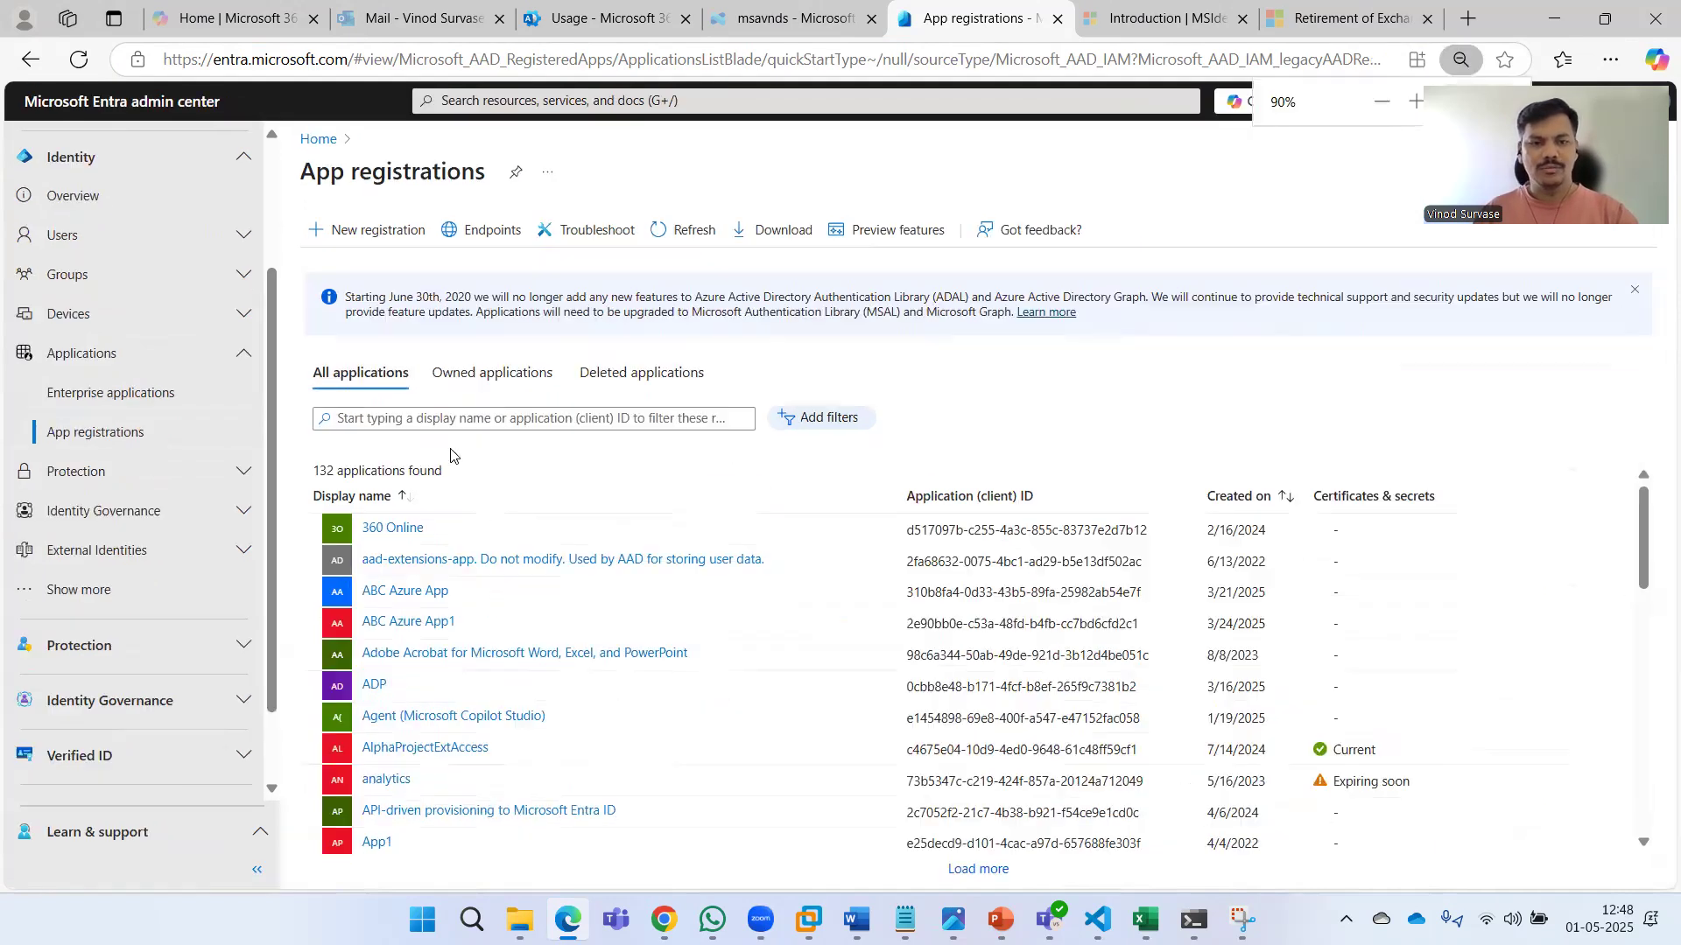
{"action": "left_click", "coordinate": [433, 418]}
{"action": "key", "text": "ctrl+v"}
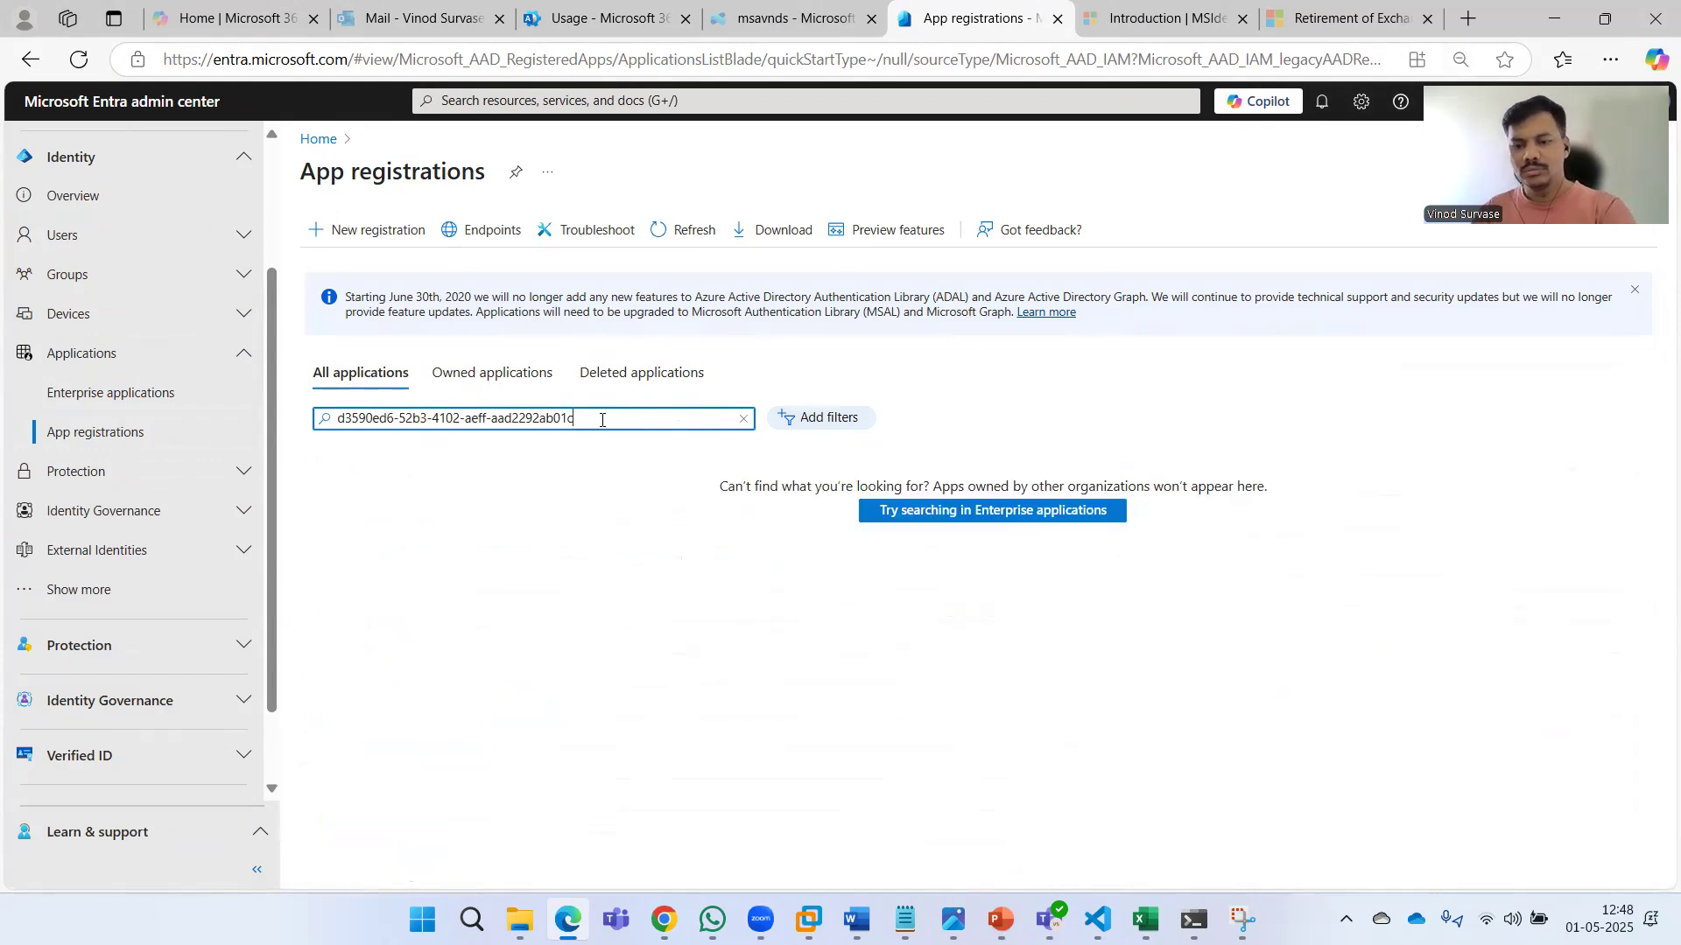
{"action": "left_click_drag", "start_coordinate": [602, 420], "coordinate": [270, 395]}
{"action": "key", "text": "ctrl+c"}
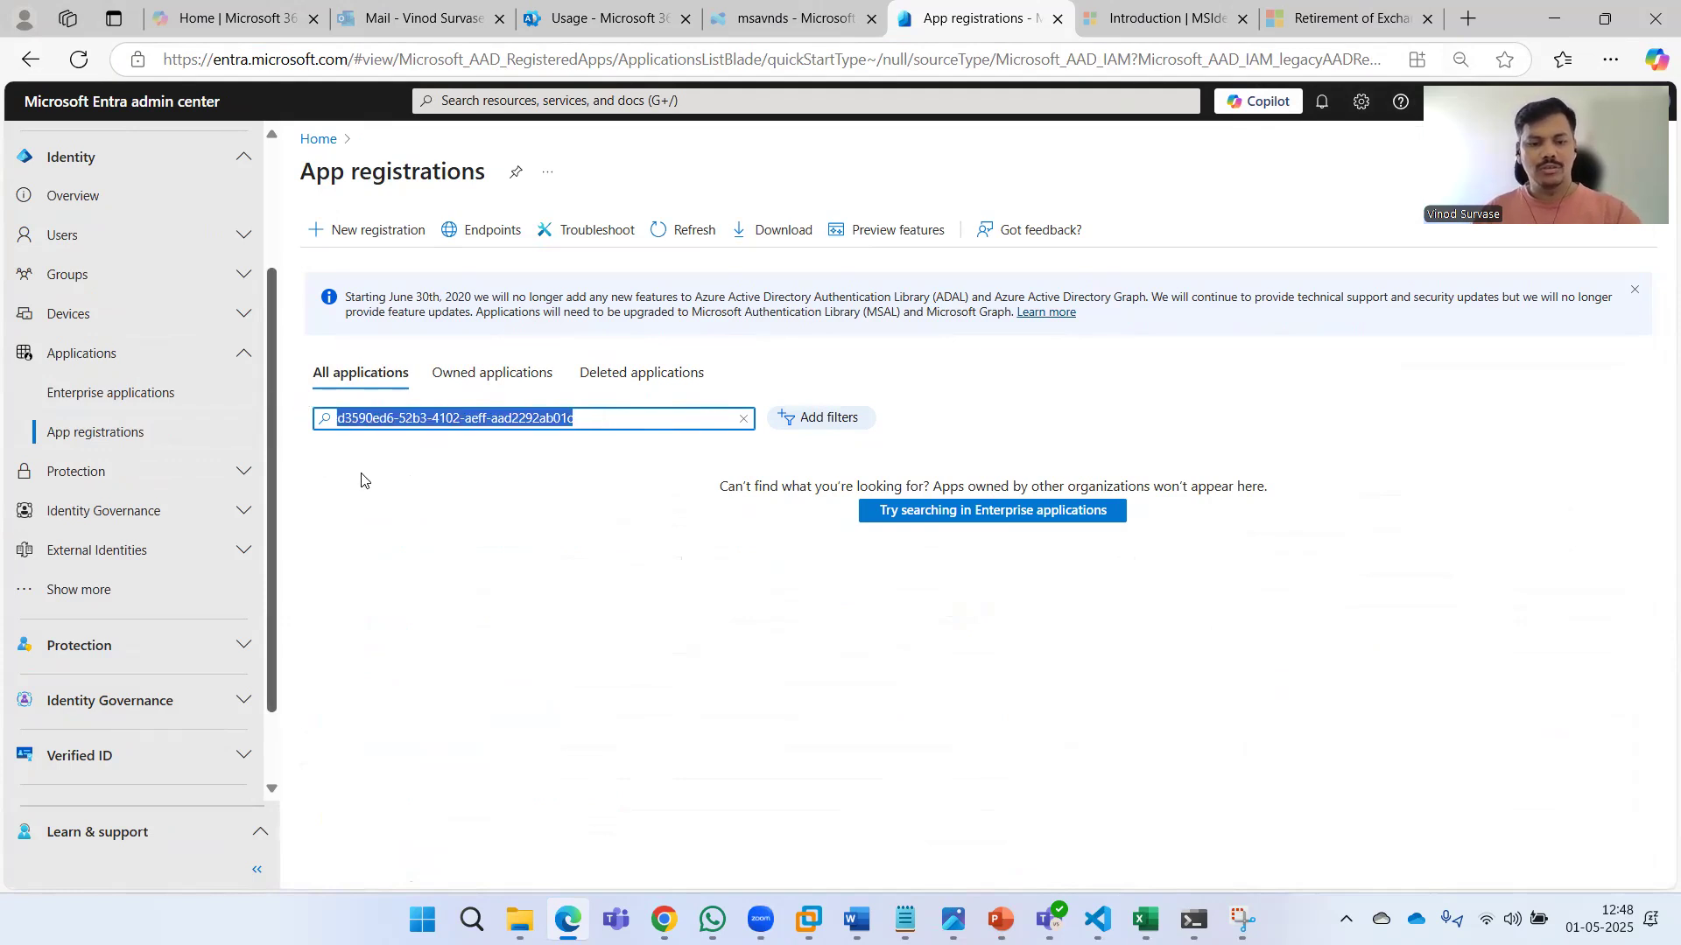
{"action": "key", "text": "BackSpace"}
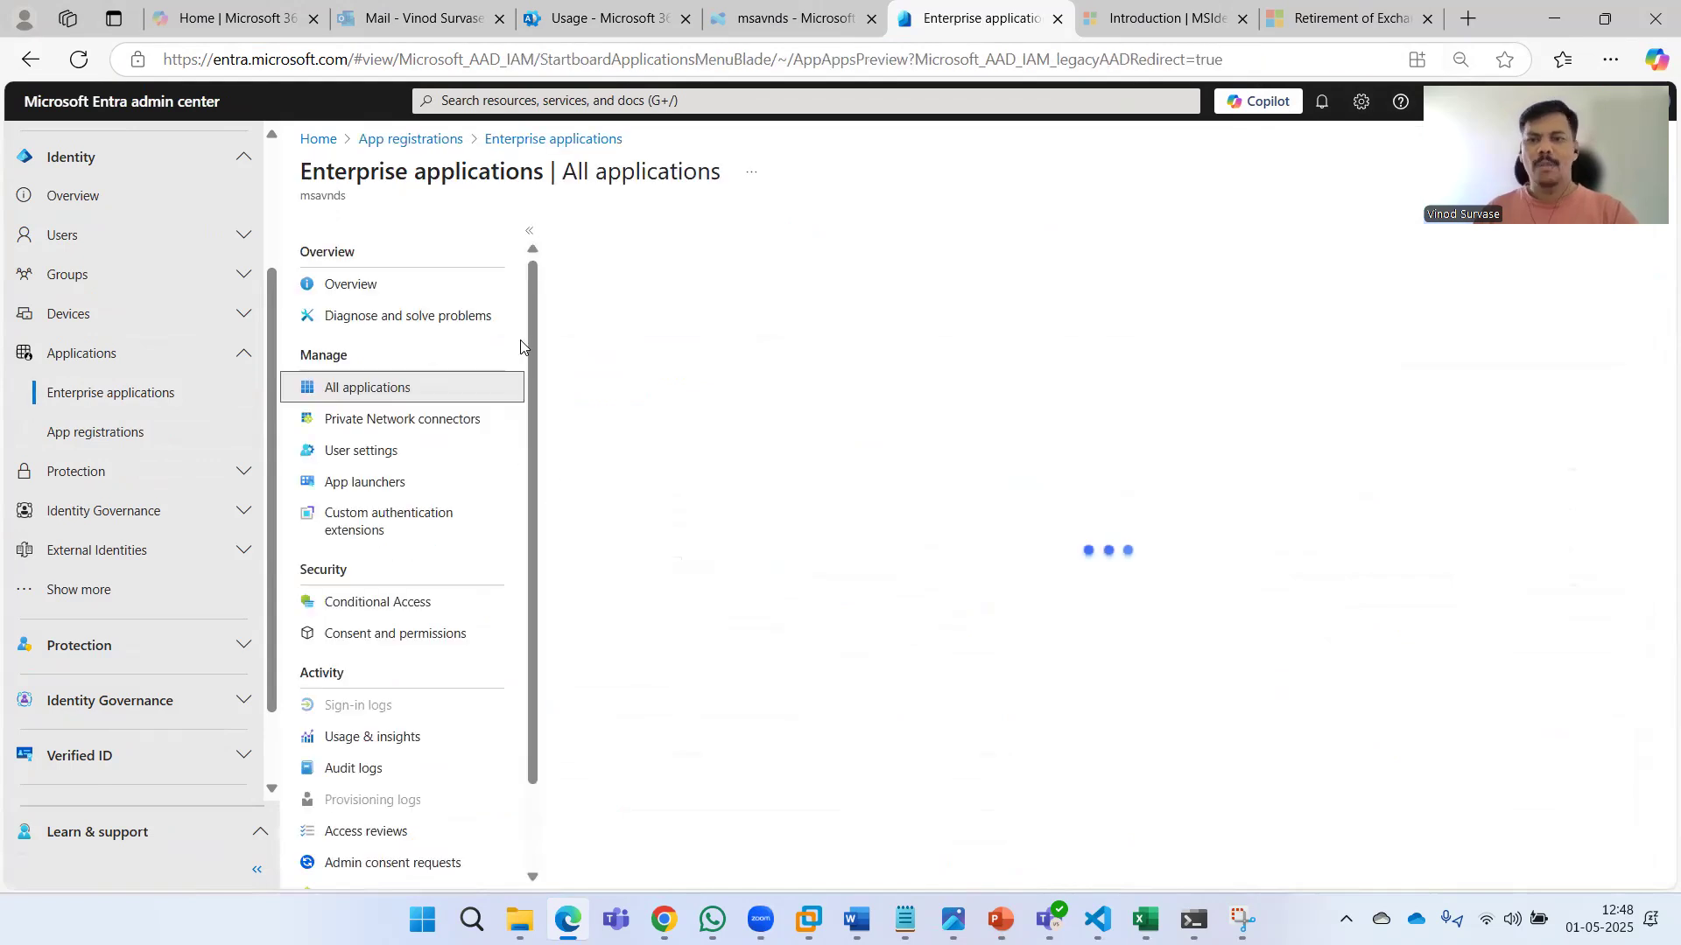
- Search all enterprise applications for the ID d3590ed6-52b3-4102-aeff-aad2292ab01c and clear the search
{"action": "left_click", "coordinate": [627, 363]}
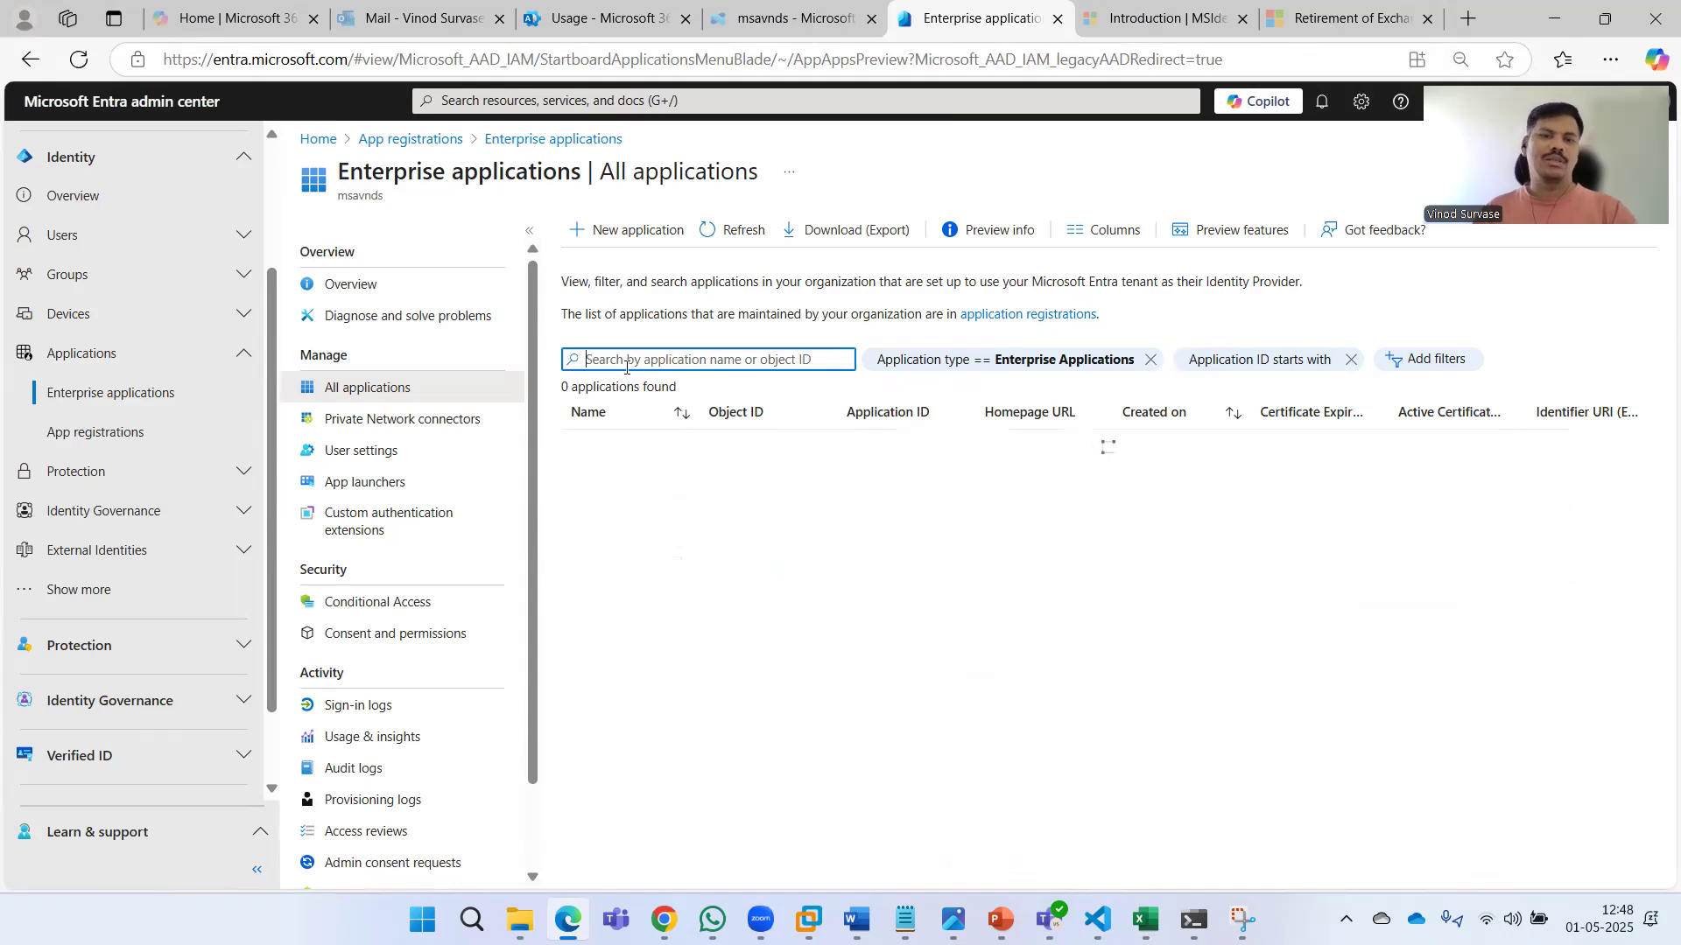
{"action": "key", "text": "ctrl+v"}
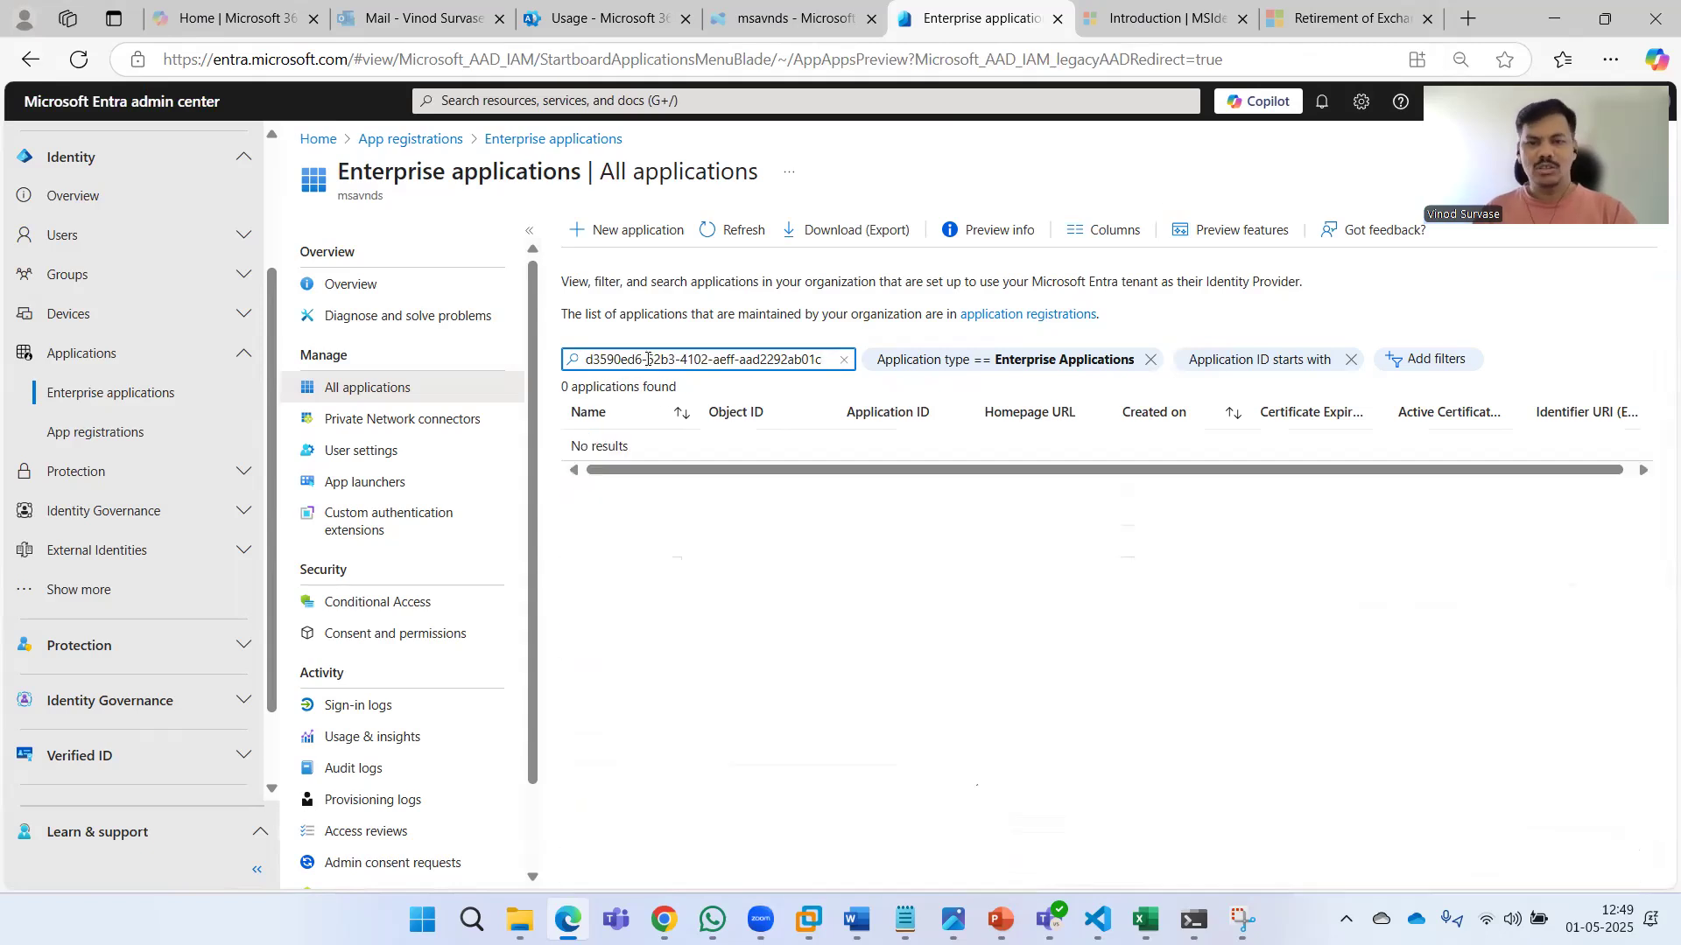
{"action": "key", "text": "ctrl+a"}
{"action": "key", "text": "ctrl+v"}
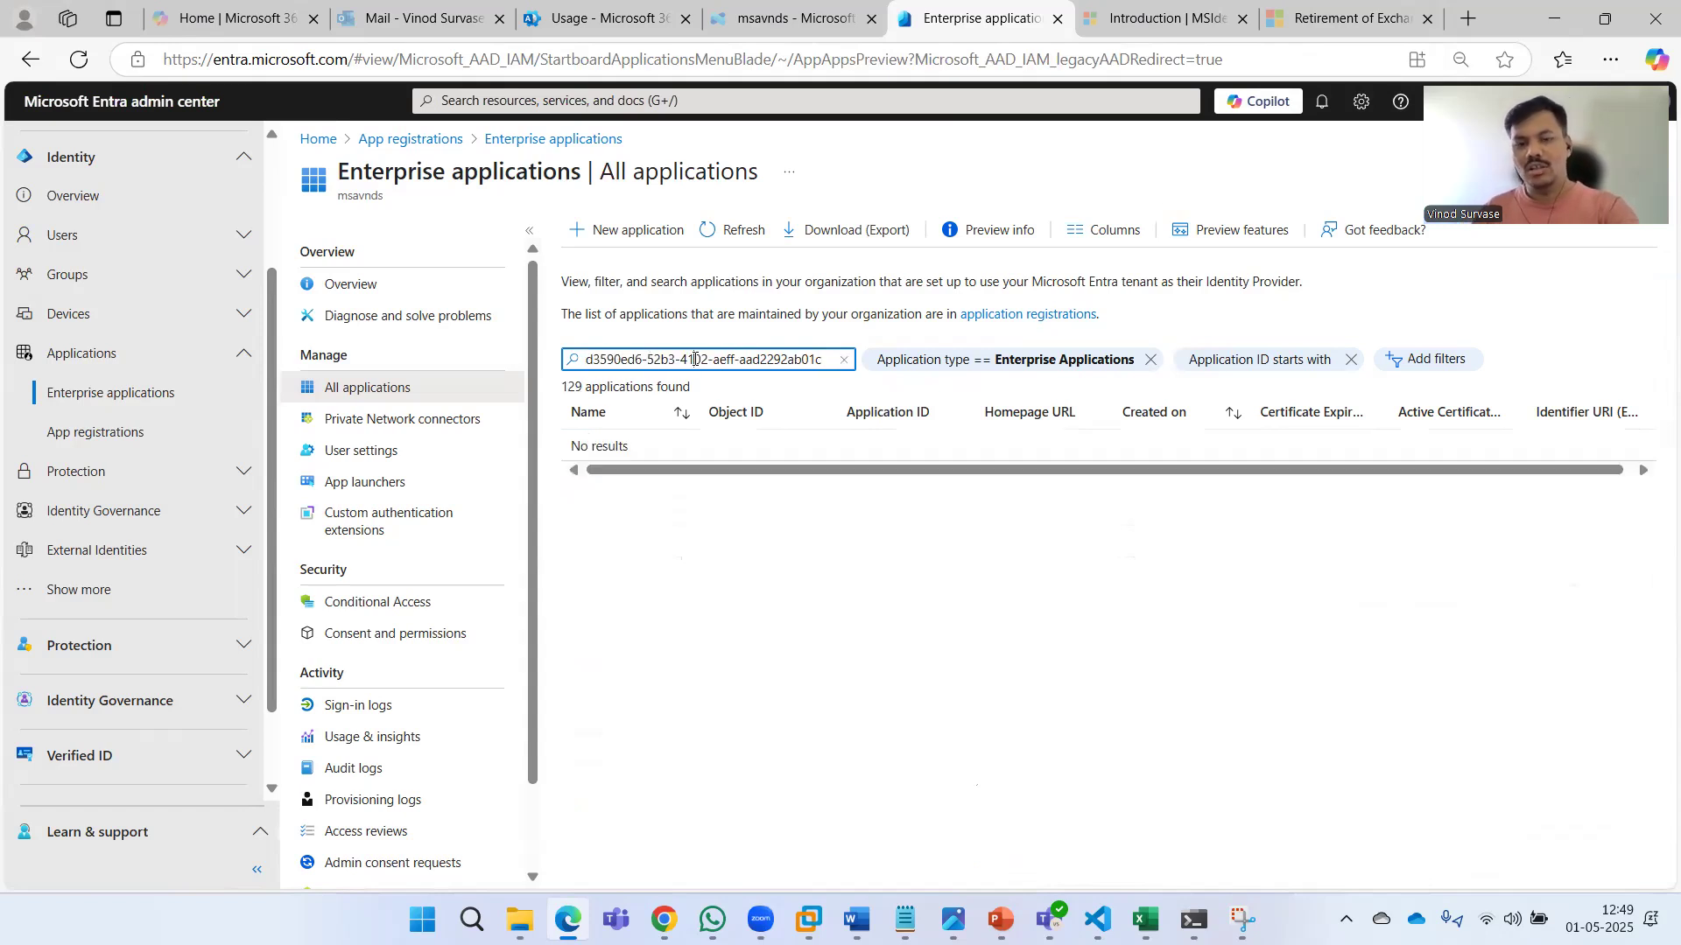
{"action": "left_click", "coordinate": [843, 359]}
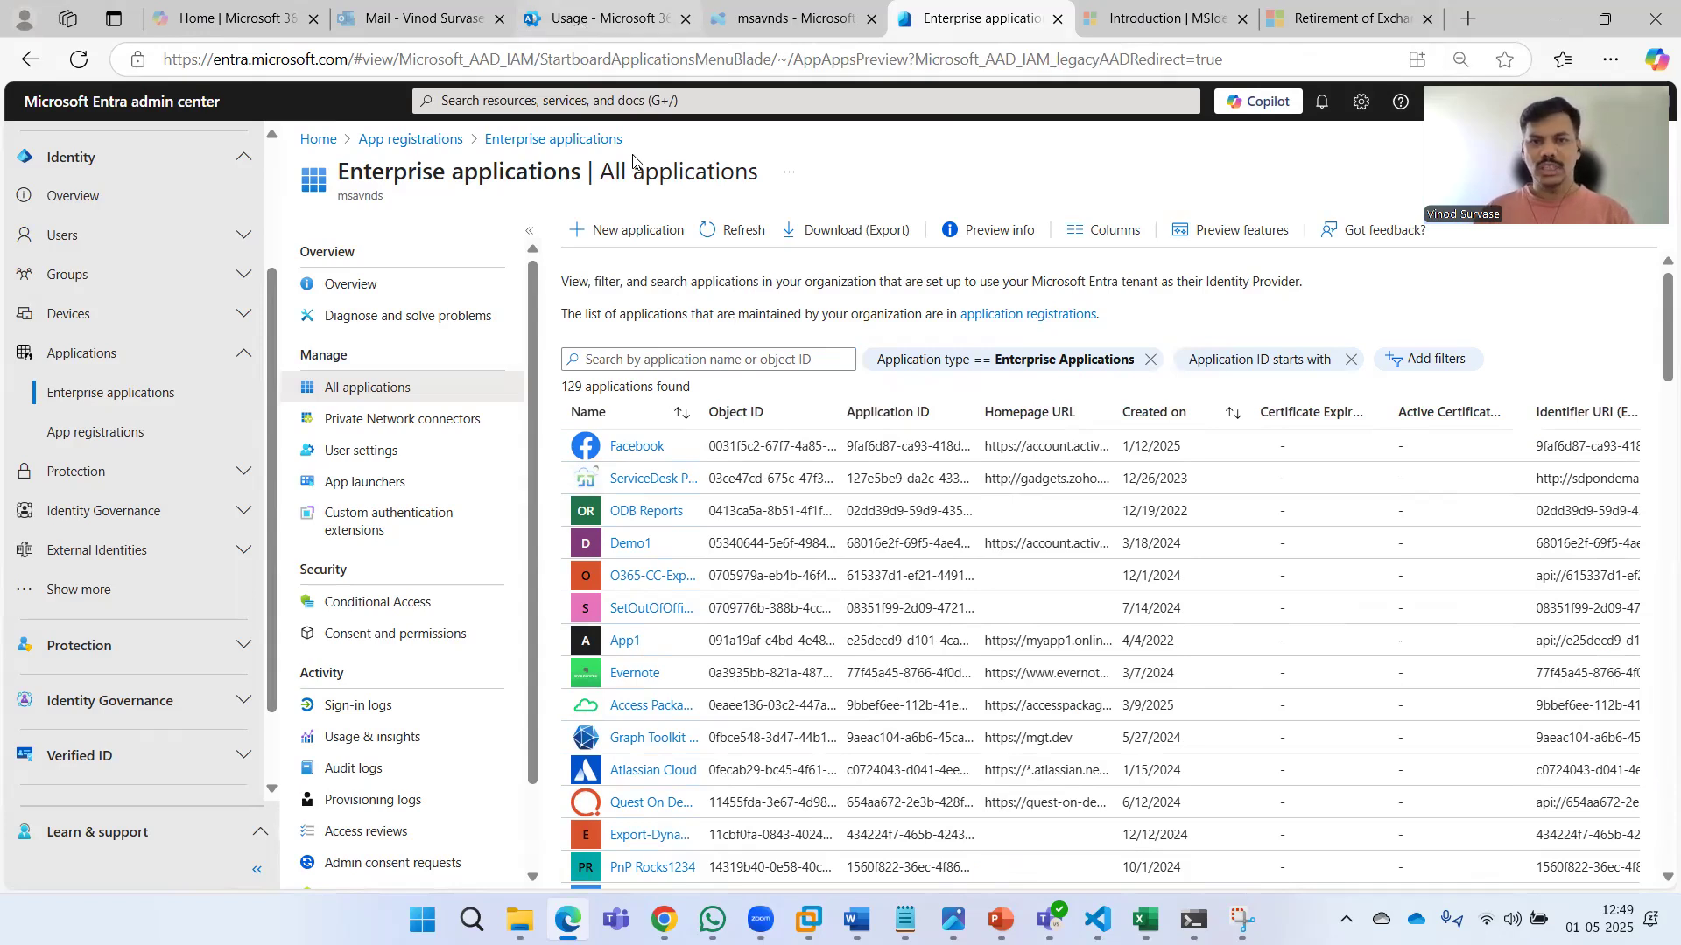
- Switch to the Exchange EWS usage report in the Microsoft 365 admin center, export the usage details and open the exported file in Excel
{"action": "left_click", "coordinate": [610, 20]}
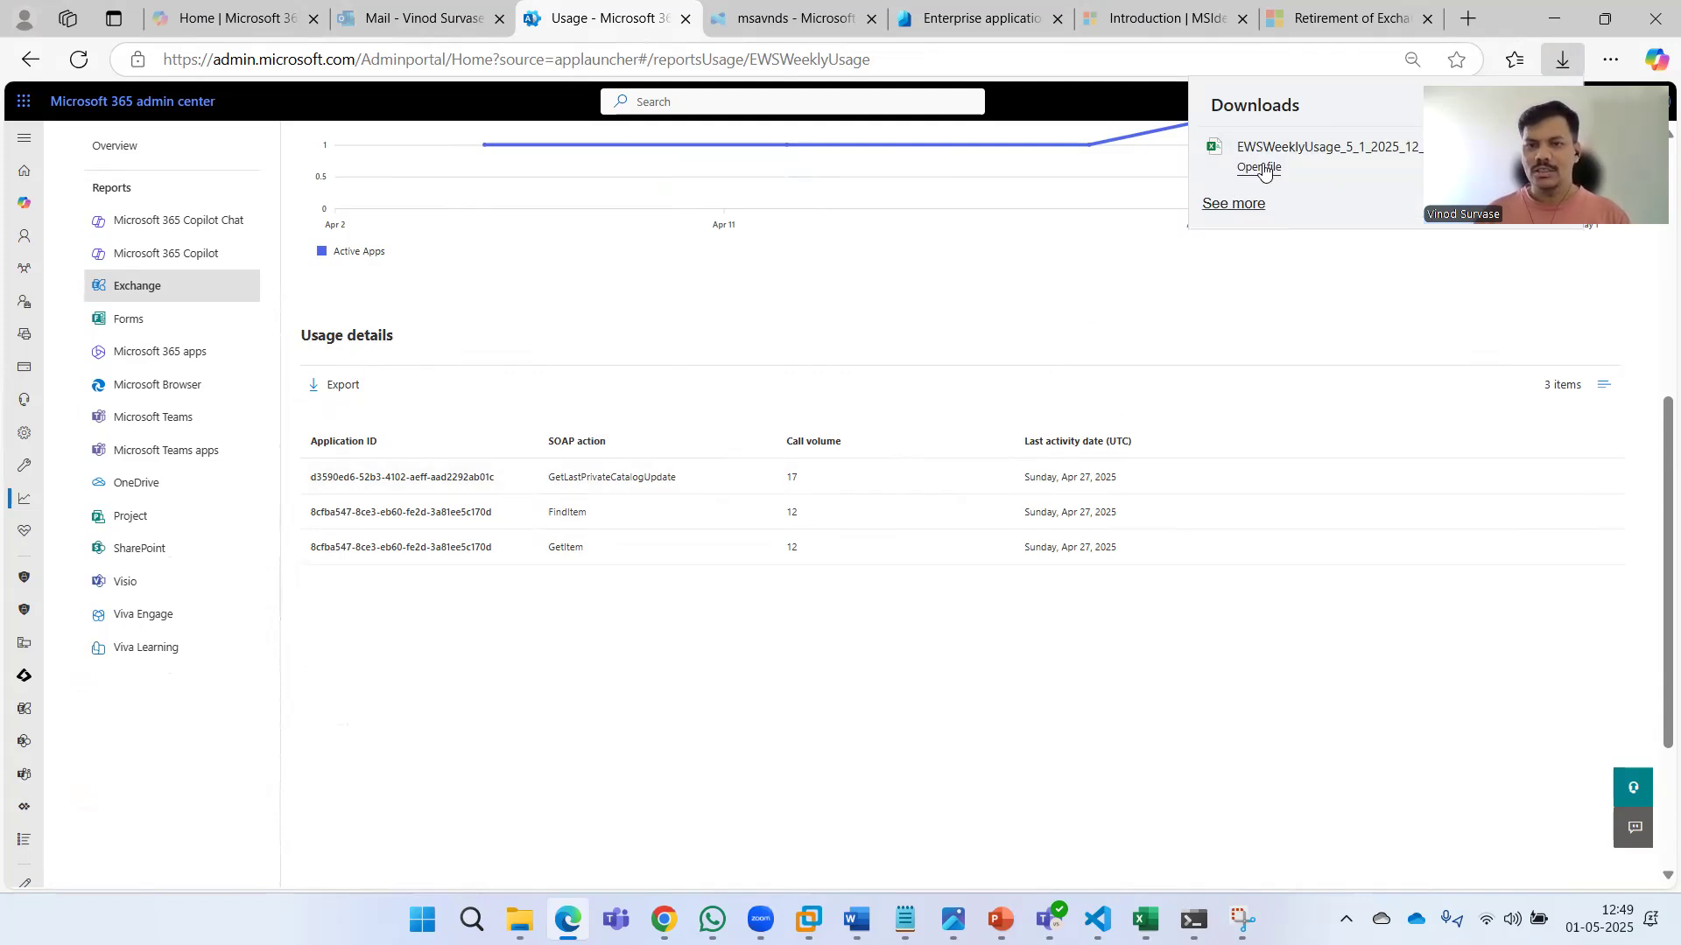
{"action": "left_click", "coordinate": [872, 560]}
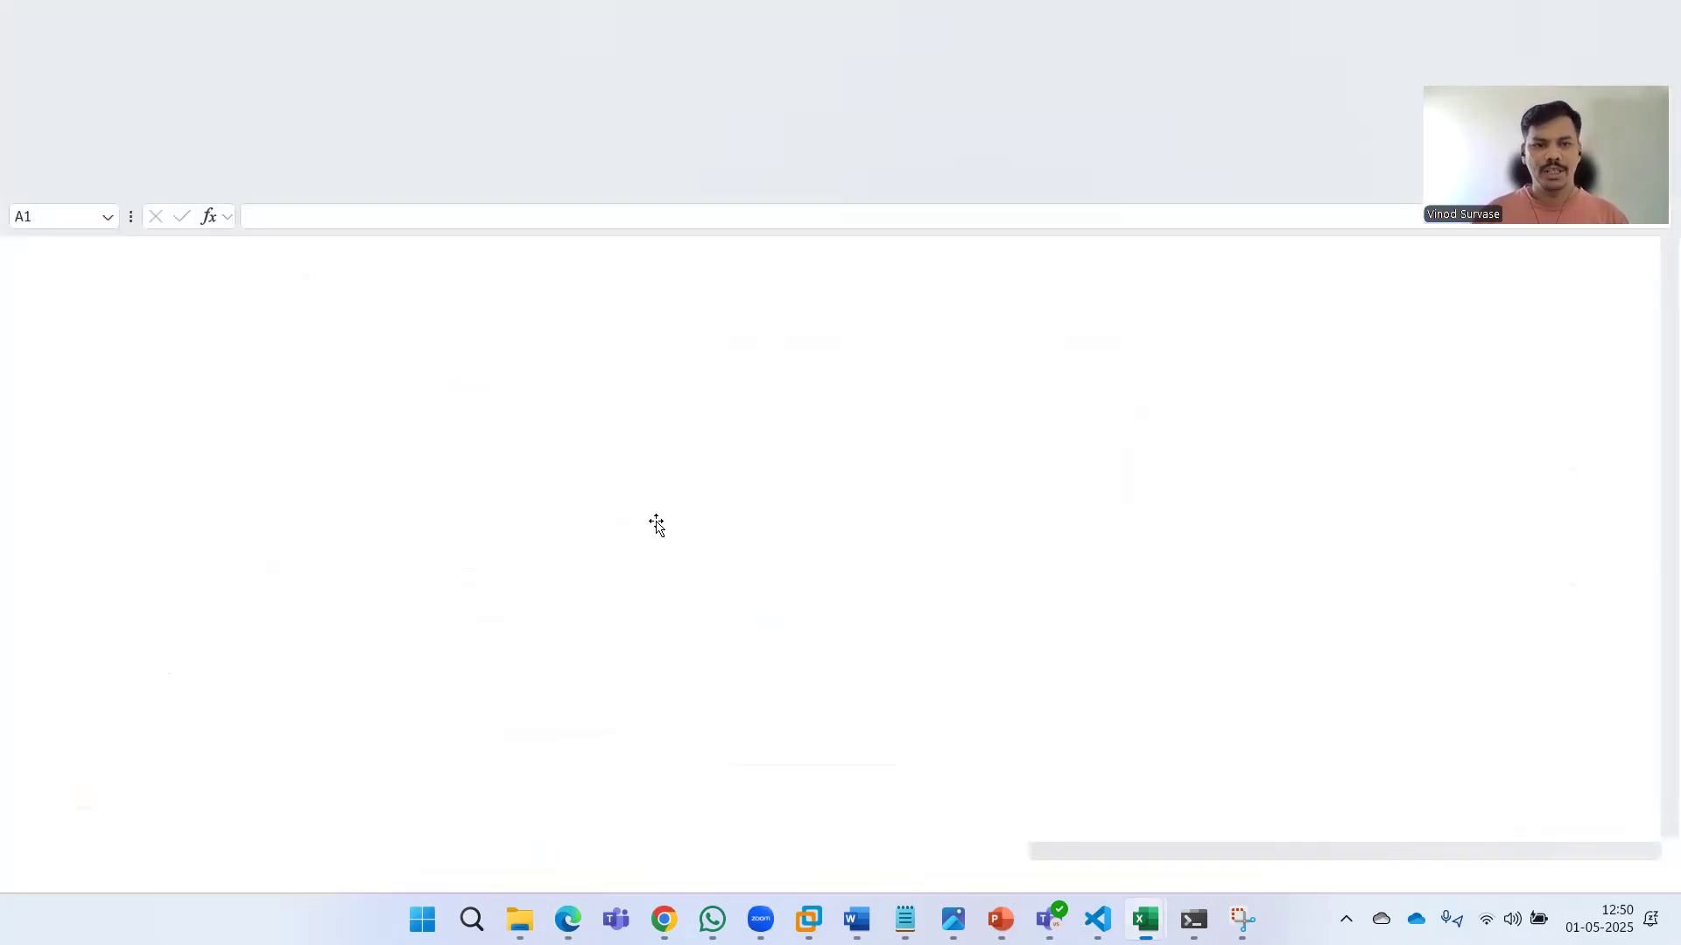
{"action": "left_click", "coordinate": [656, 523]}
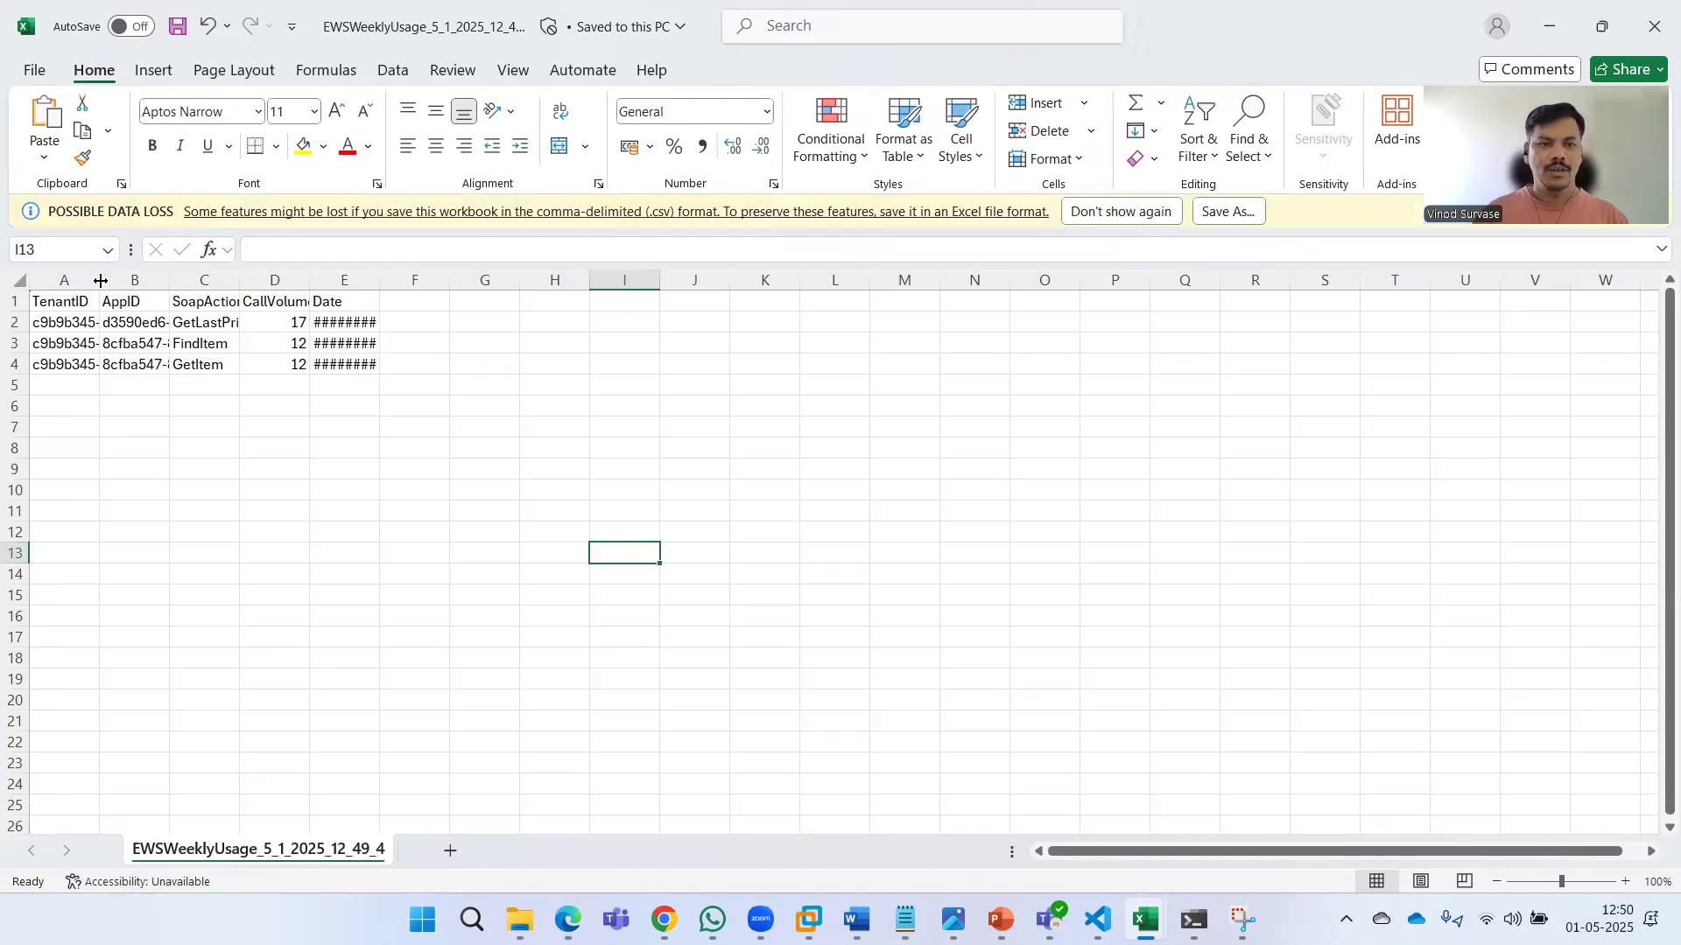
- Autofit the width of all columns in the exported EWS usage sheet
{"action": "key", "text": "ctrl+a"}
{"action": "key", "text": "alt+h"}
{"action": "key", "text": "o"}
{"action": "key", "text": "i"}
{"action": "left_click", "coordinate": [257, 514]}
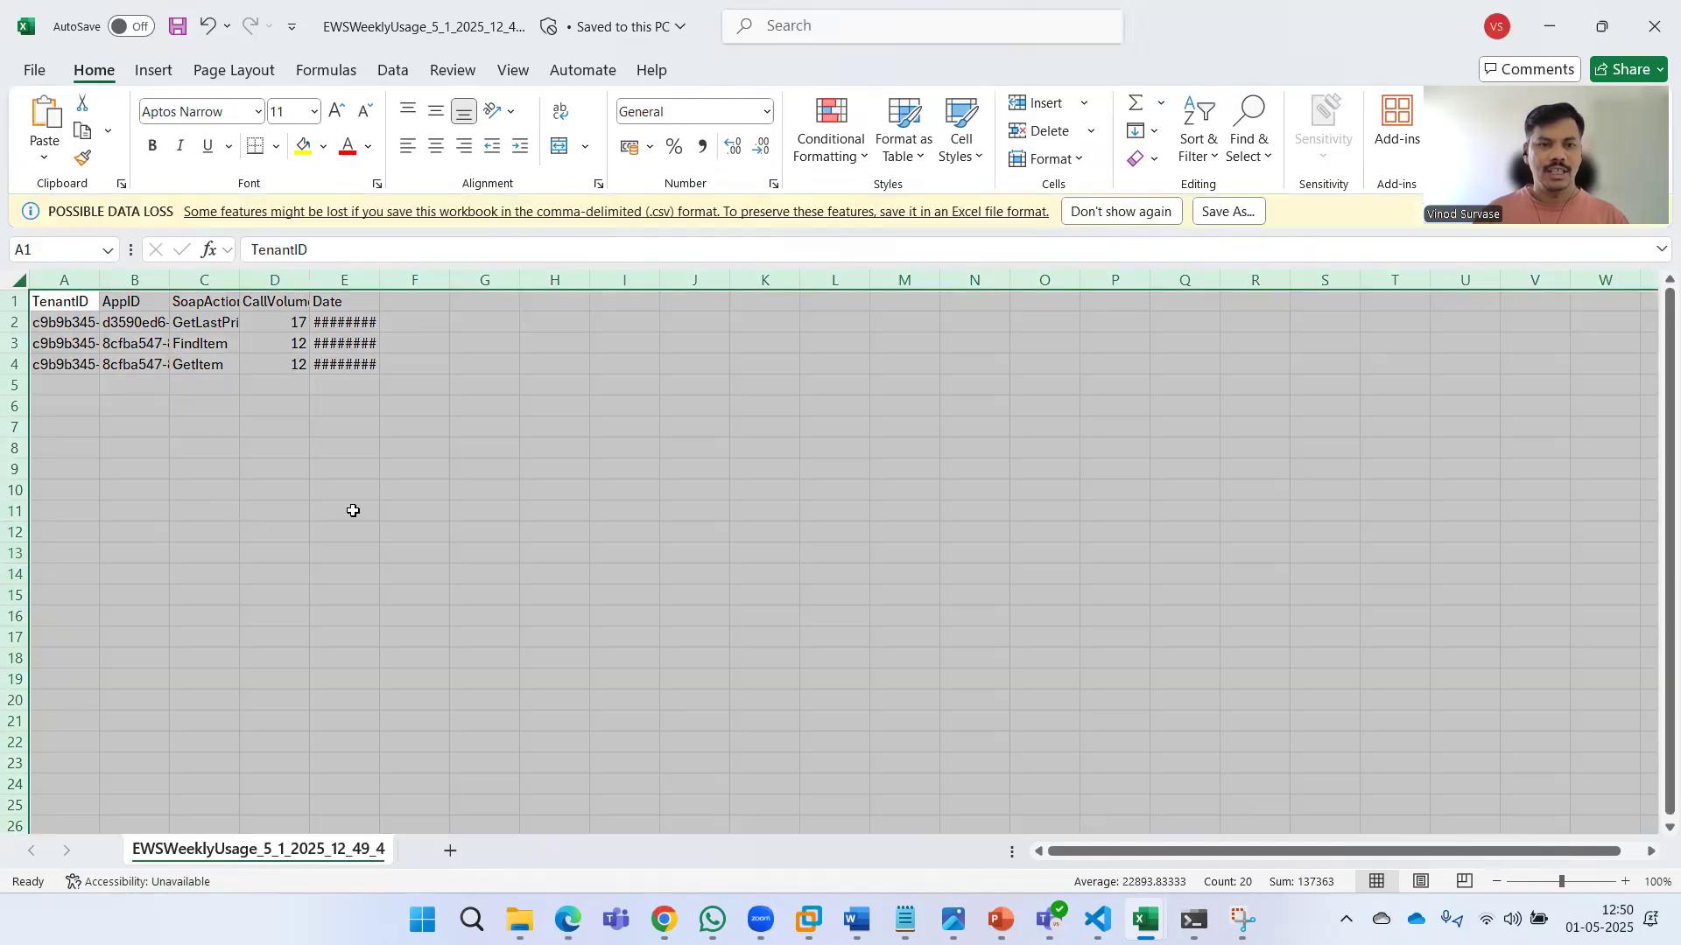
- Review the application IDs, SOAP actions, call volumes and dates in the exported EWS usage sheet
{"action": "left_click", "coordinate": [414, 323]}
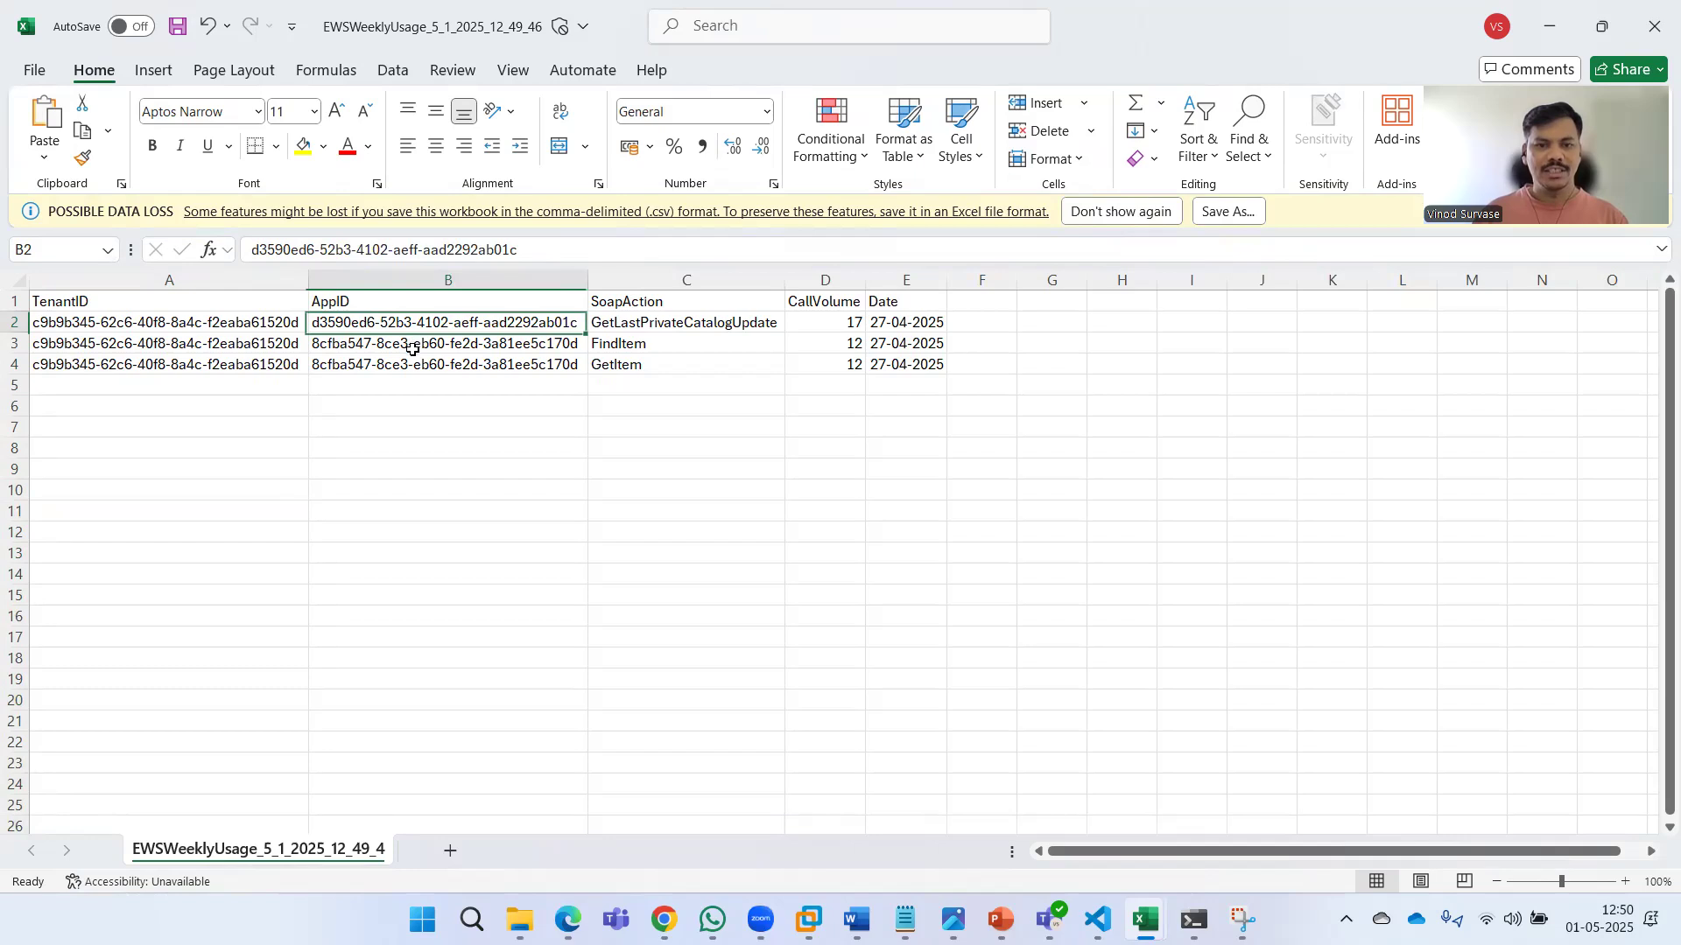
{"action": "left_click_drag", "start_coordinate": [413, 348], "coordinate": [419, 347]}
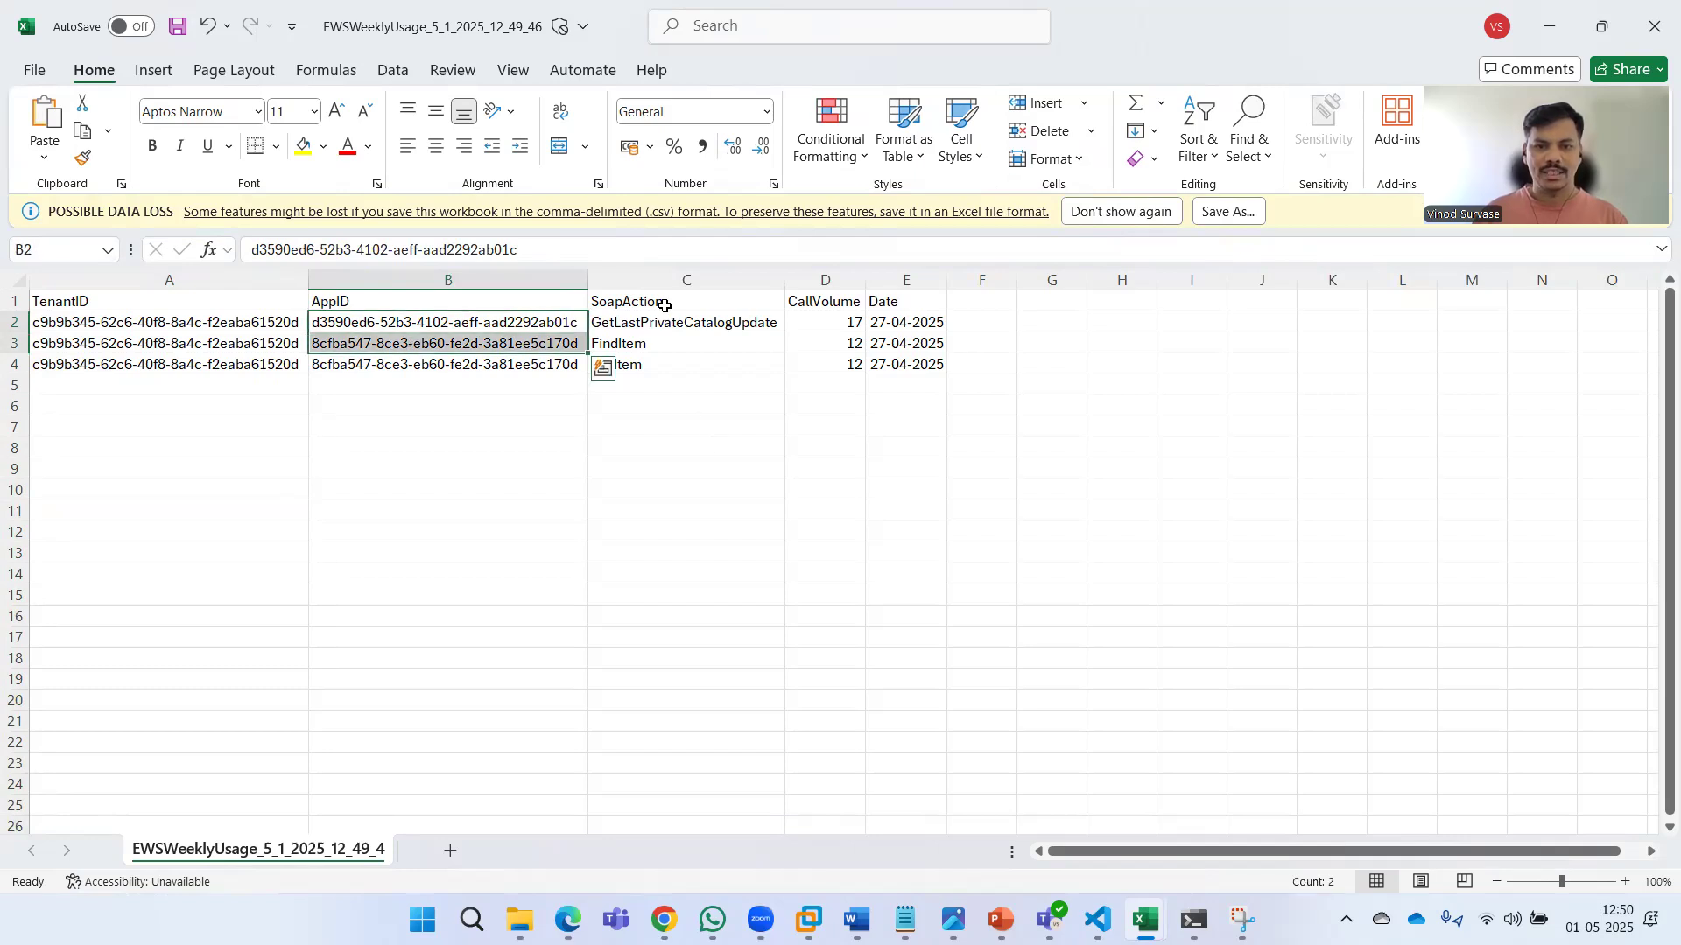
{"action": "left_click", "coordinate": [692, 447]}
{"action": "left_click_drag", "start_coordinate": [682, 302], "coordinate": [687, 365]}
{"action": "left_click", "coordinate": [914, 464]}
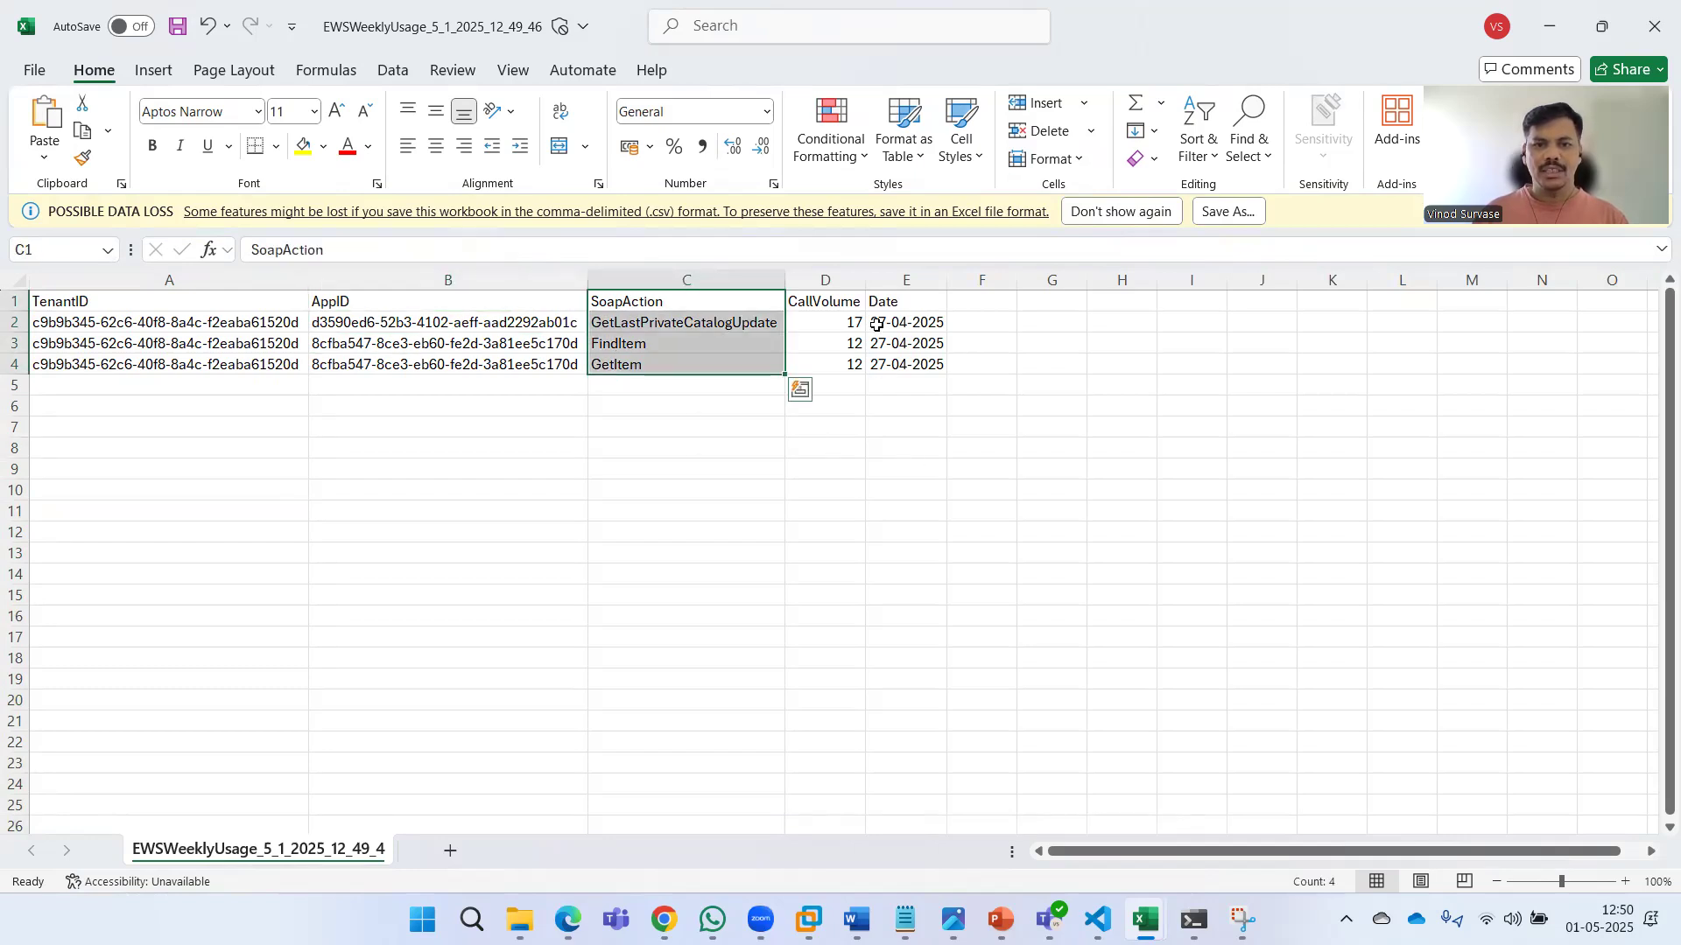
{"action": "left_click_drag", "start_coordinate": [827, 322], "coordinate": [830, 372]}
{"action": "left_click", "coordinate": [994, 437]}
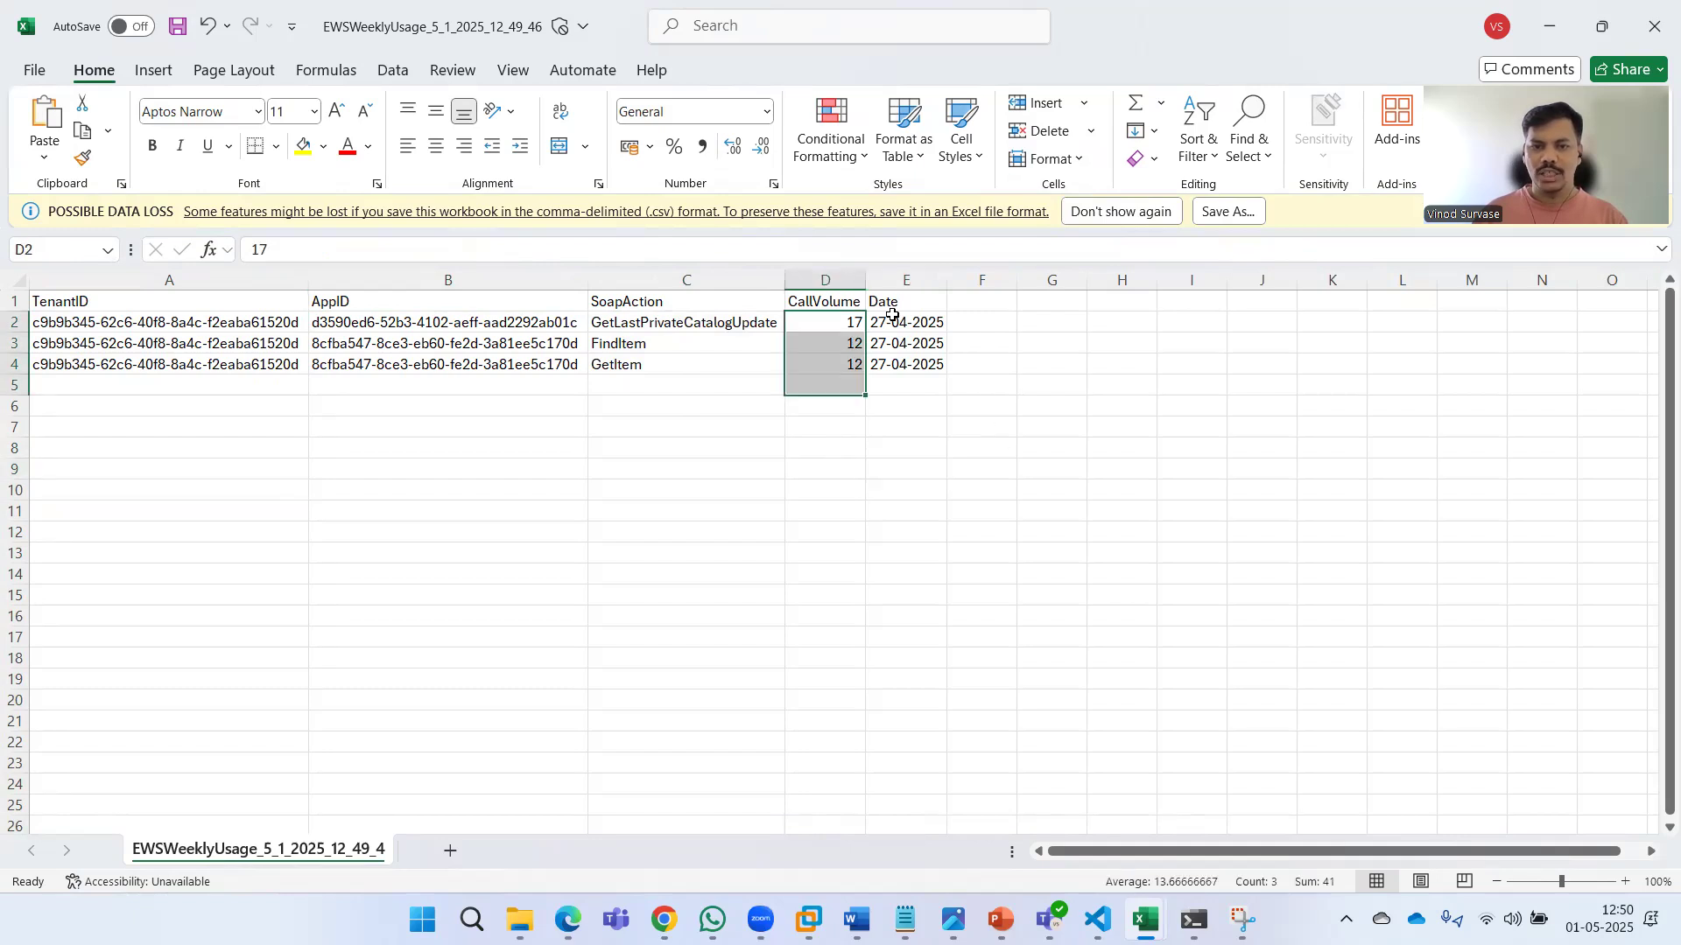
{"action": "left_click_drag", "start_coordinate": [894, 302], "coordinate": [894, 363]}
{"action": "left_click", "coordinate": [894, 362]}
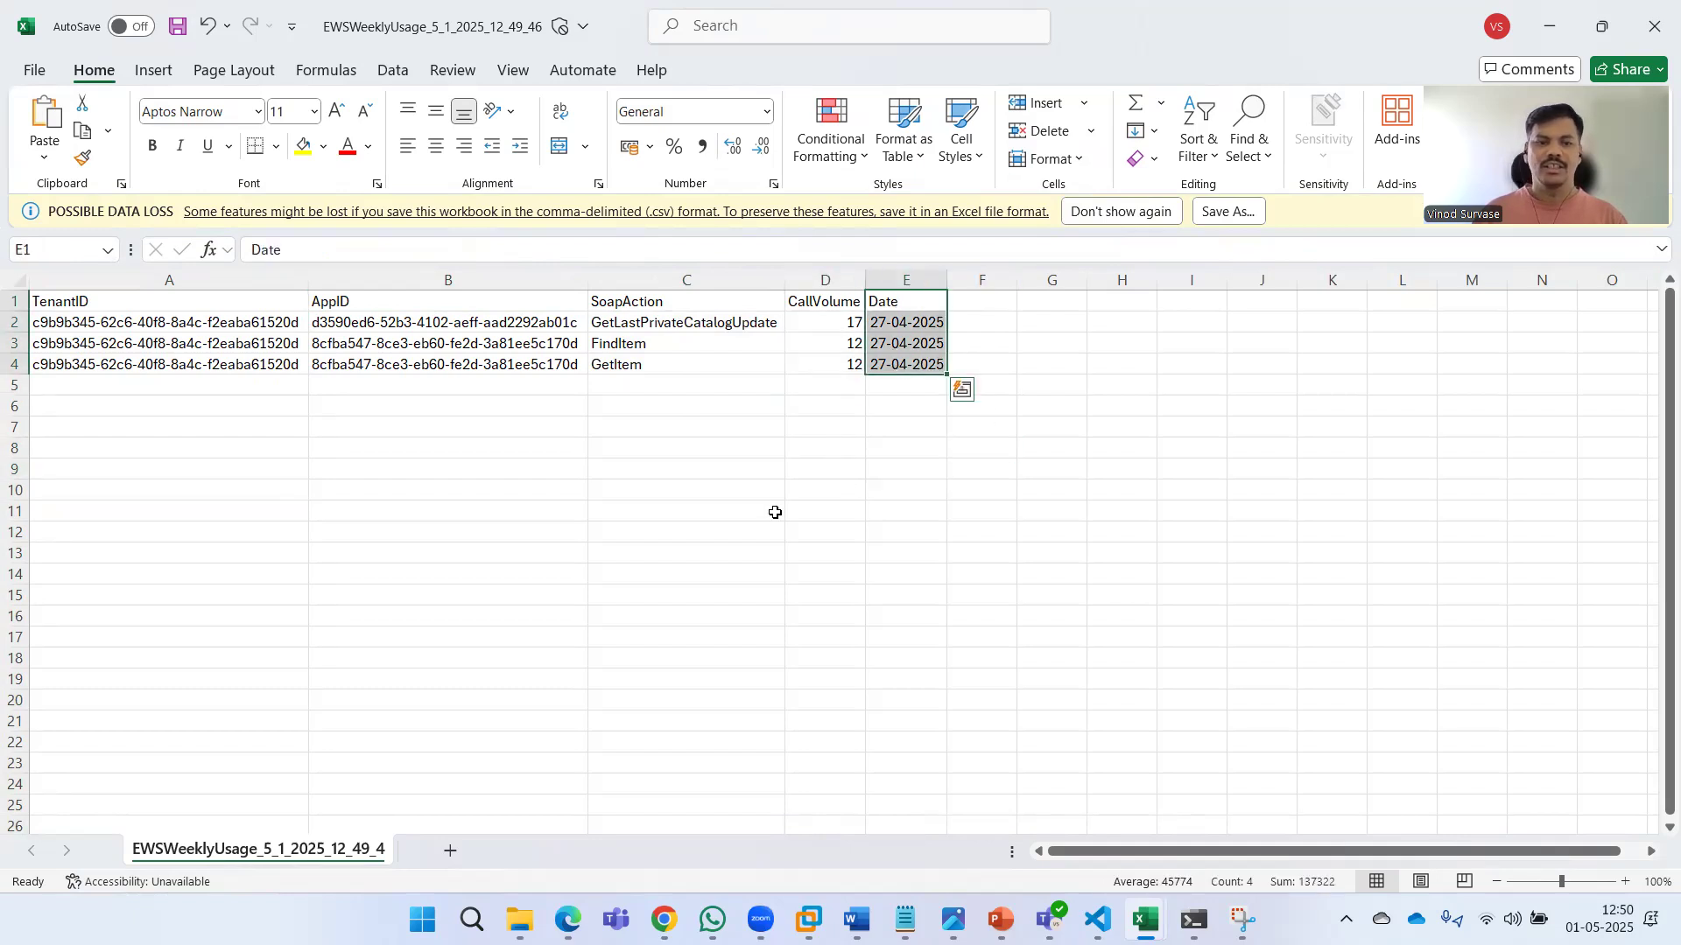
{"action": "left_click", "coordinate": [773, 513]}
- Compare each application ID with its call volume and SOAP action in the exported rows
{"action": "left_click", "coordinate": [893, 365]}
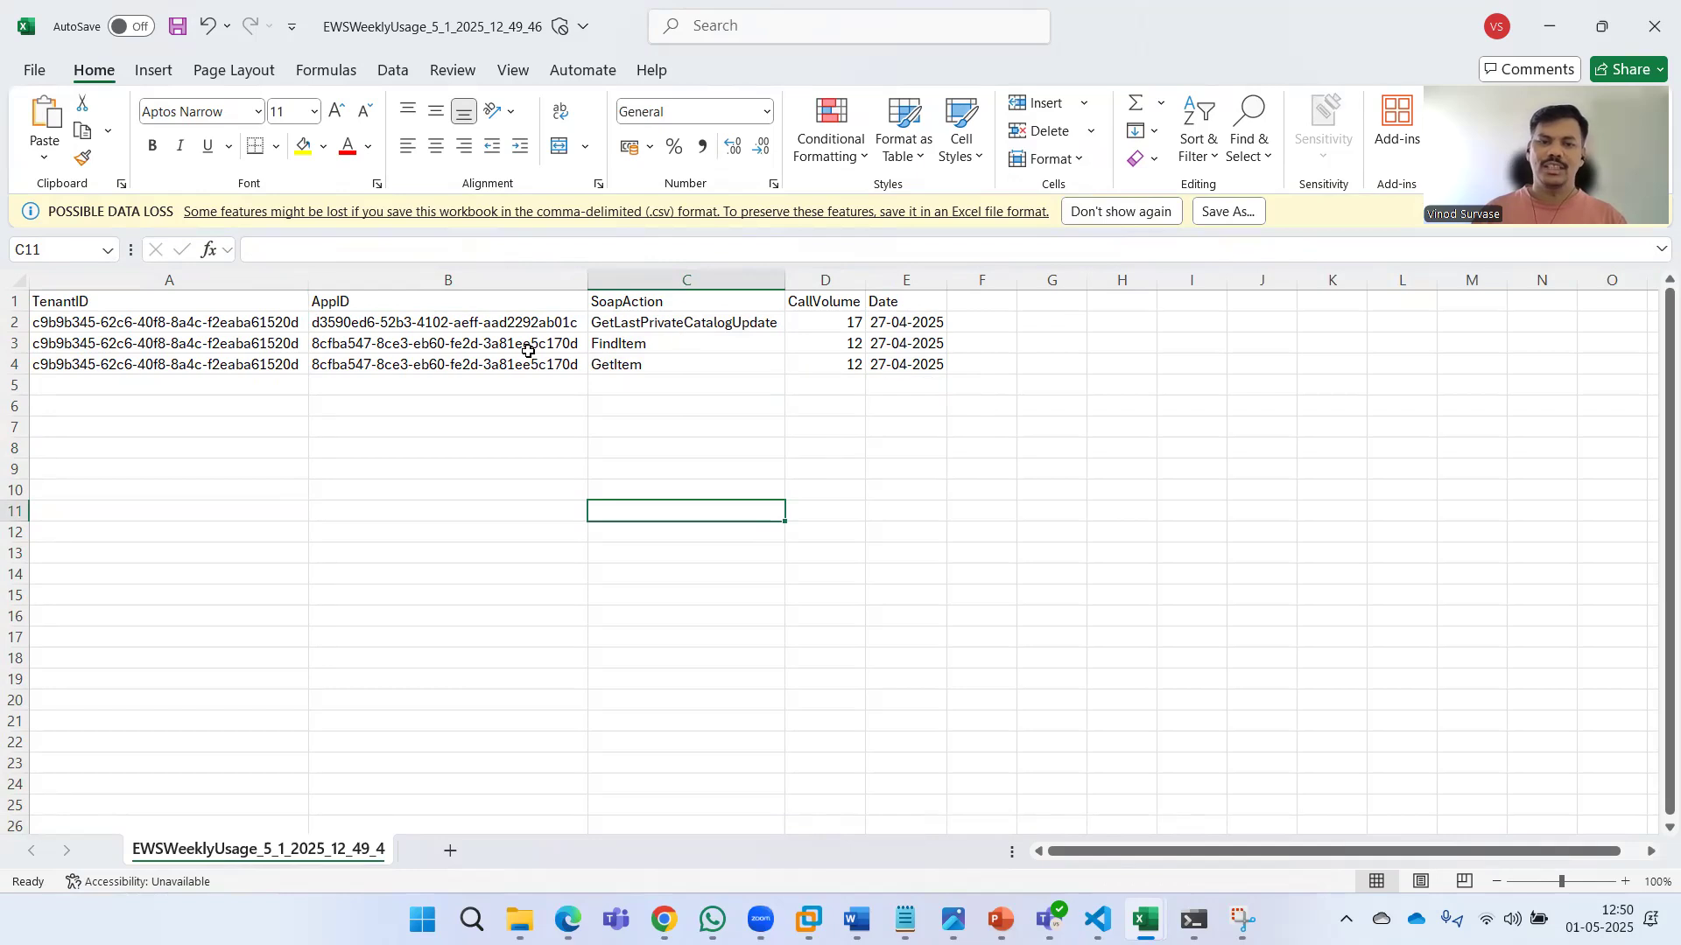
{"action": "left_click_drag", "start_coordinate": [800, 322], "coordinate": [801, 366]}
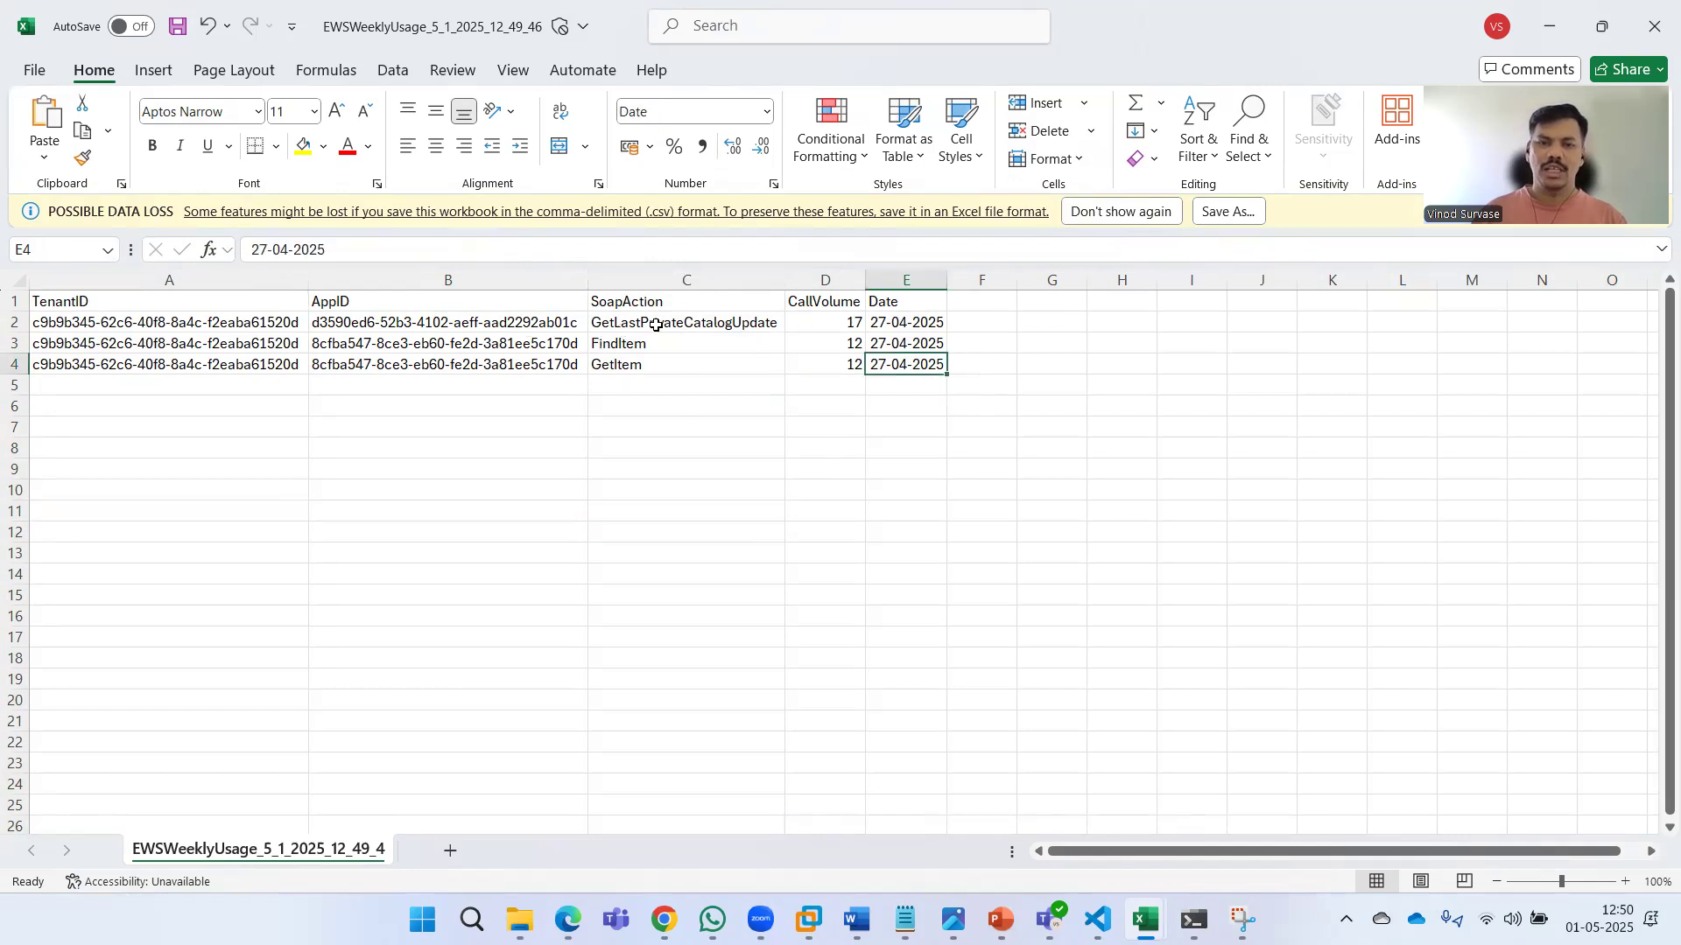
{"action": "left_click_drag", "start_coordinate": [639, 323], "coordinate": [640, 364]}
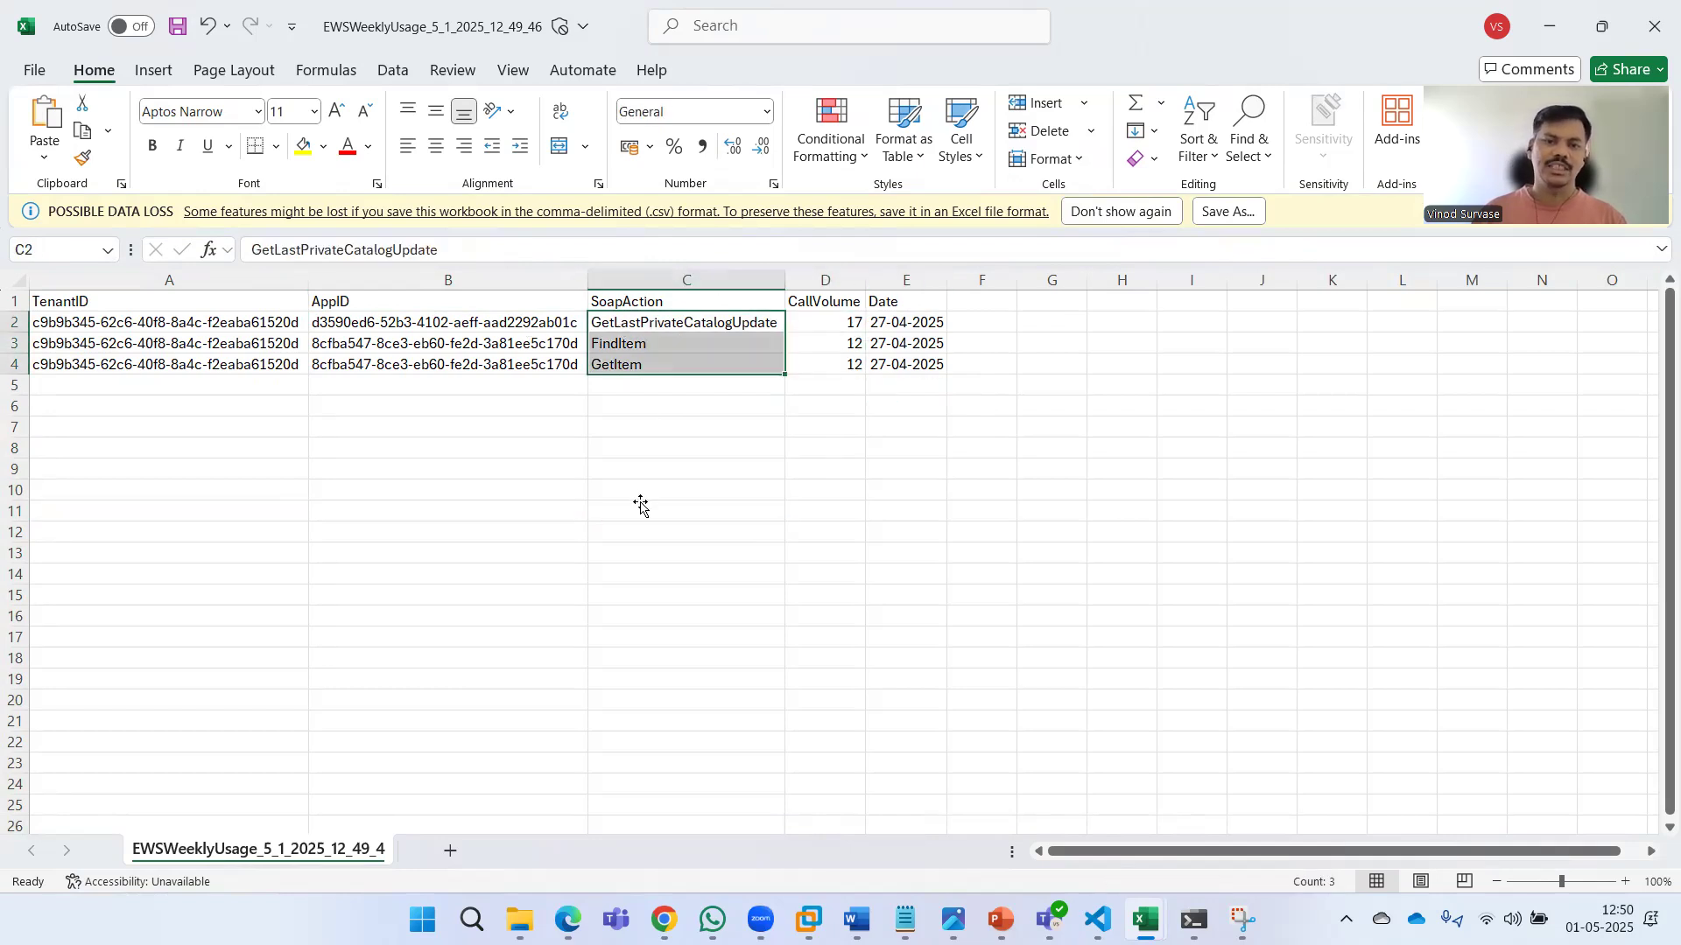
{"action": "left_click", "coordinate": [640, 505]}
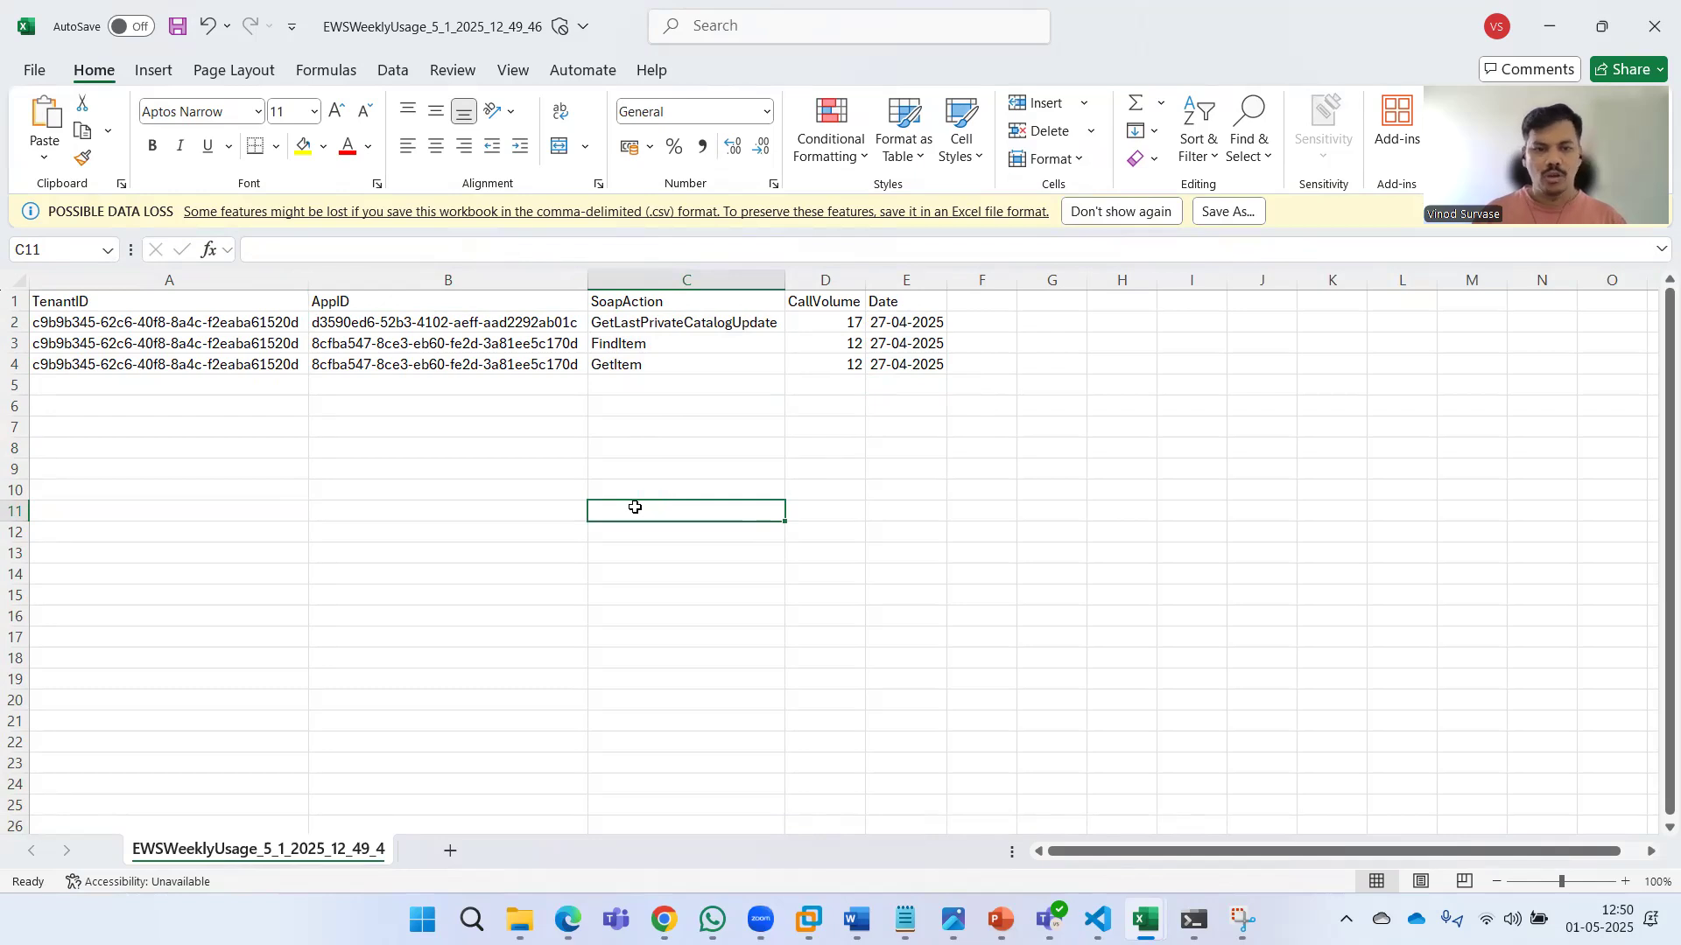
{"action": "mouse_move", "coordinate": [473, 348]}
{"action": "left_mouse_down"}
{"action": "mouse_move", "coordinate": [491, 365]}
{"action": "mouse_move", "coordinate": [481, 341]}
{"action": "left_mouse_up"}
{"action": "left_click", "coordinate": [635, 609]}
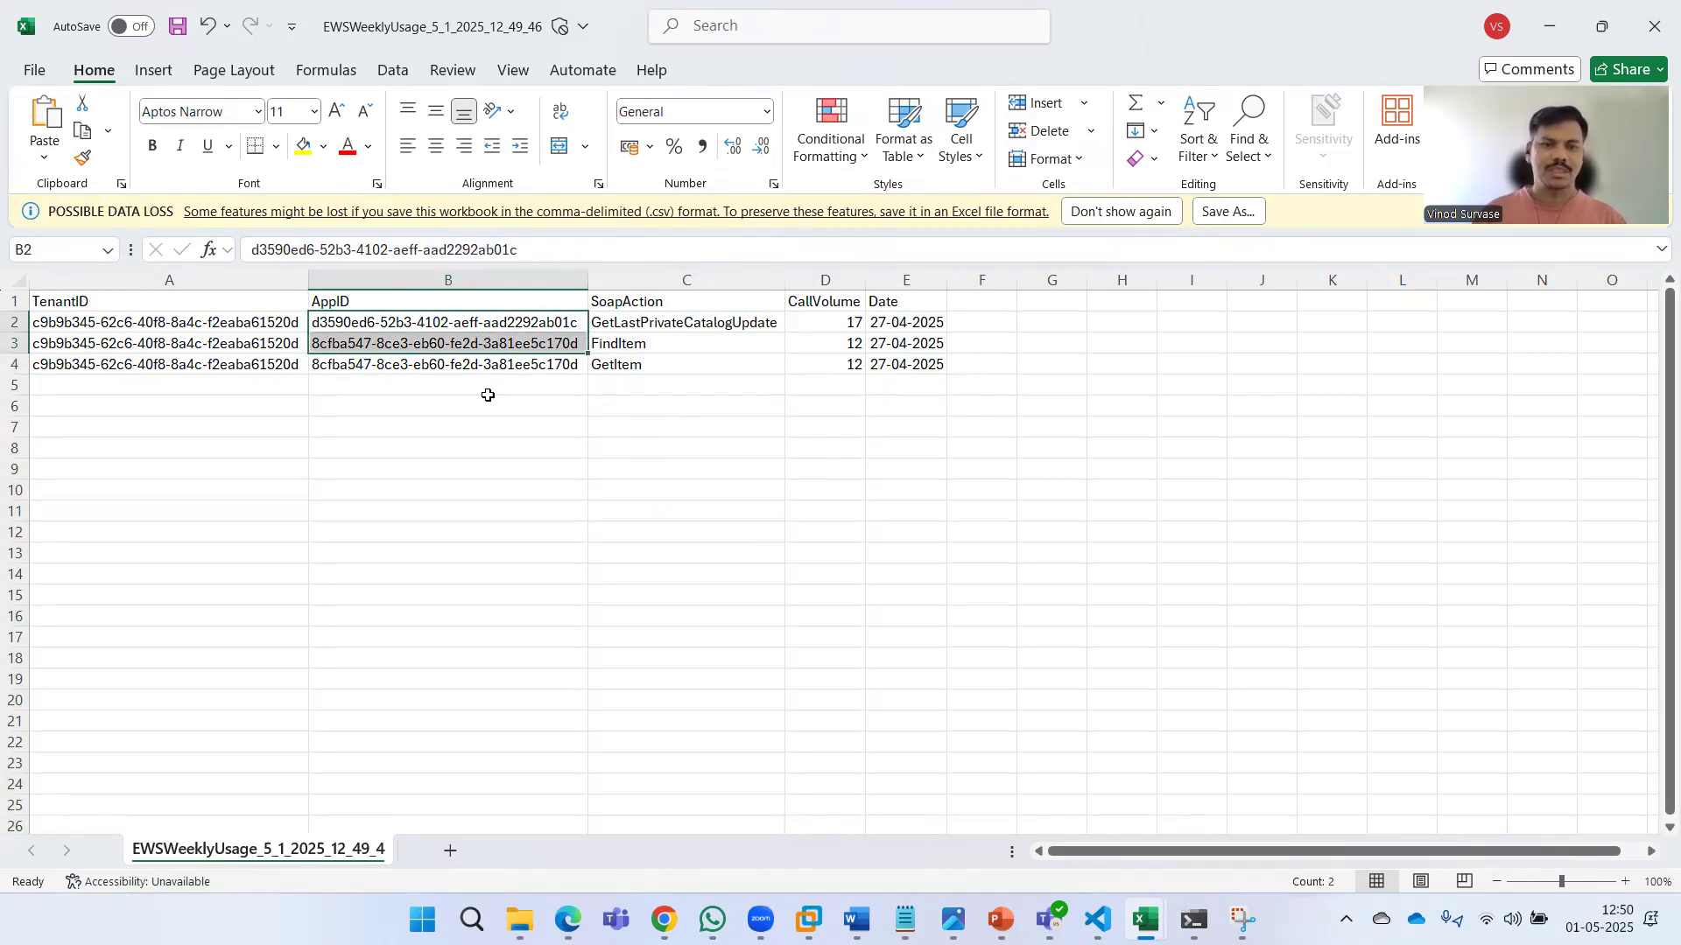
{"action": "left_click", "coordinate": [537, 555]}
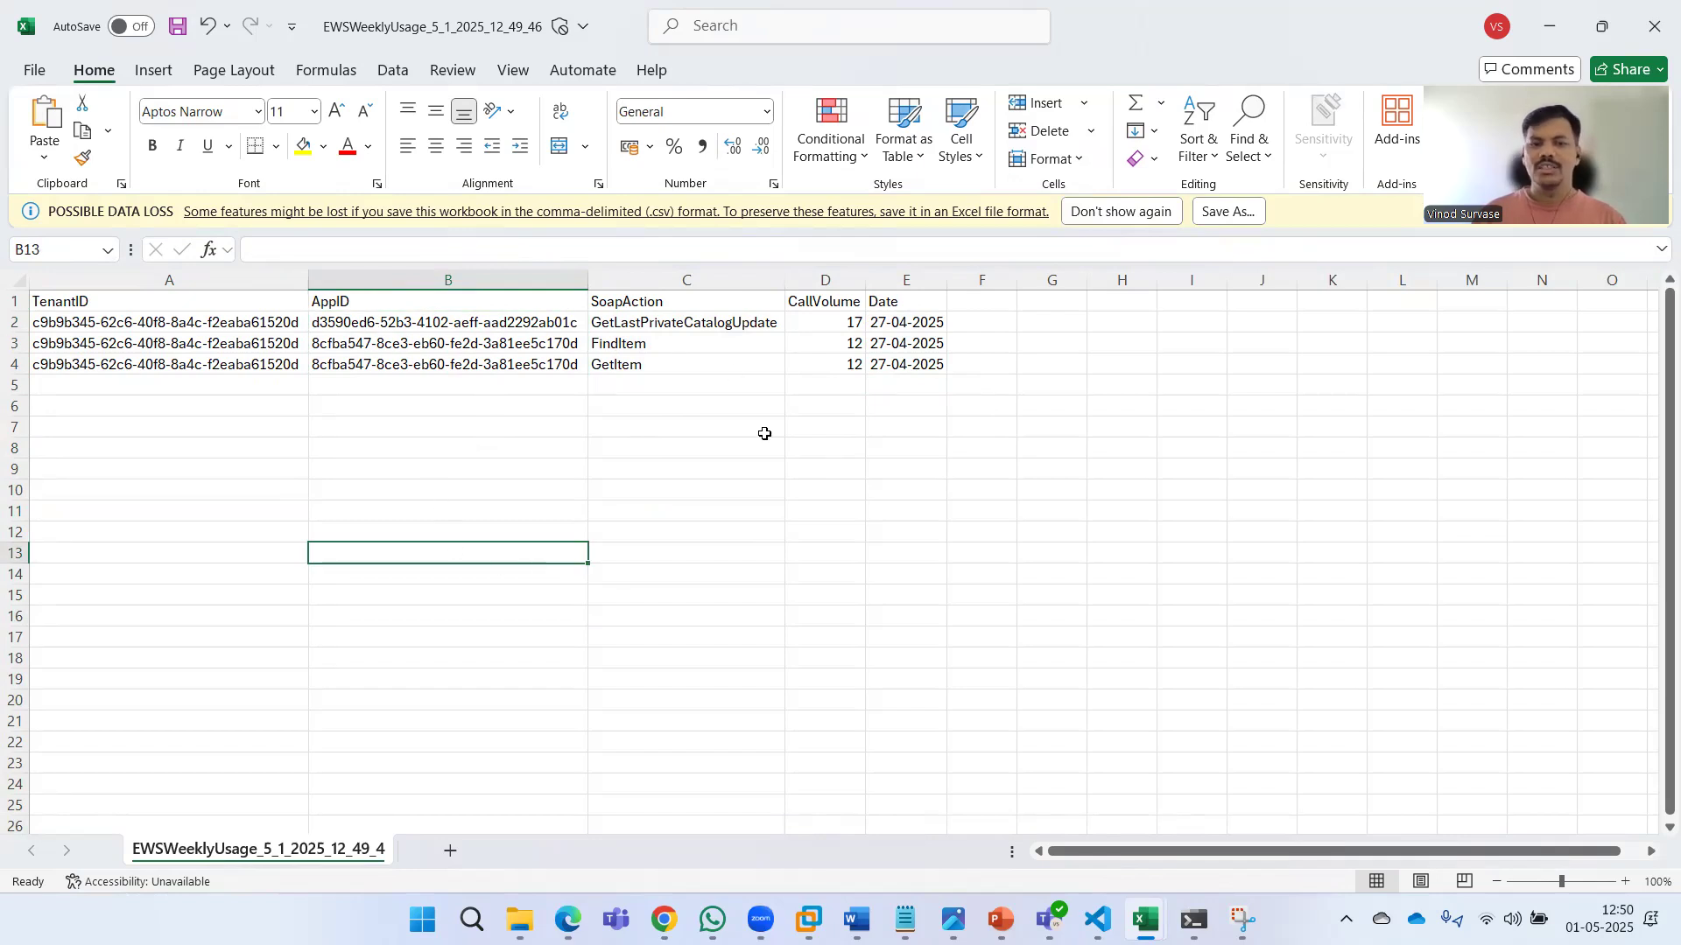
- Narrow the TenantID column in the exported sheet
{"action": "left_click_drag", "start_coordinate": [308, 280], "coordinate": [233, 281]}
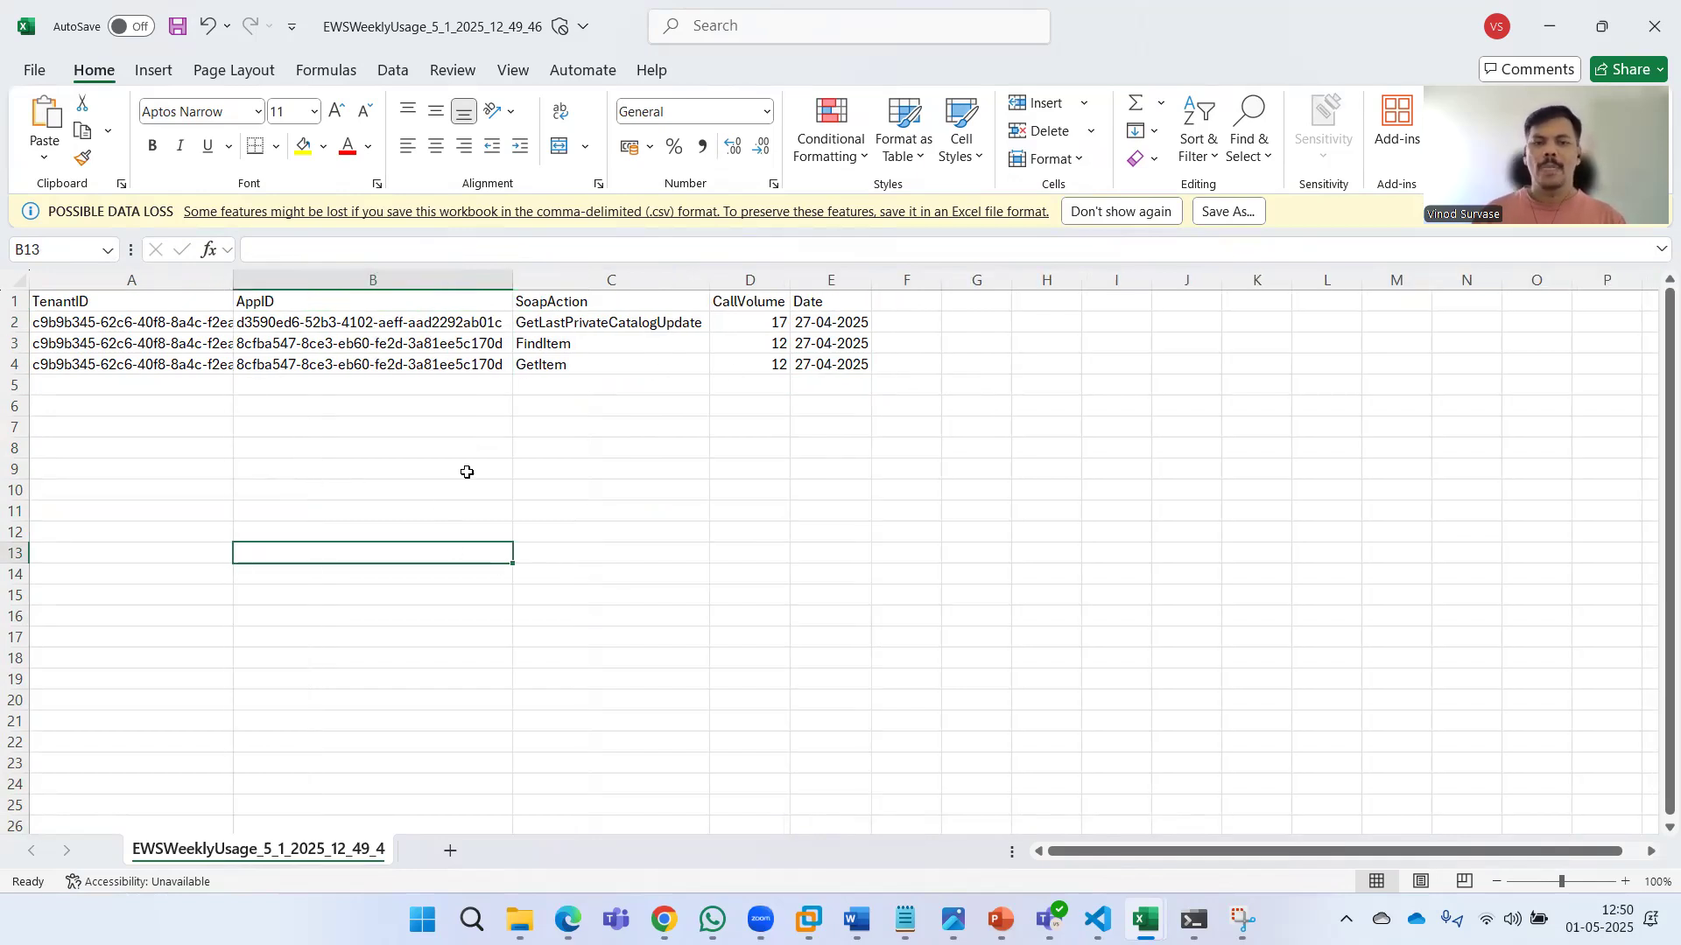
{"action": "left_click", "coordinate": [610, 508]}
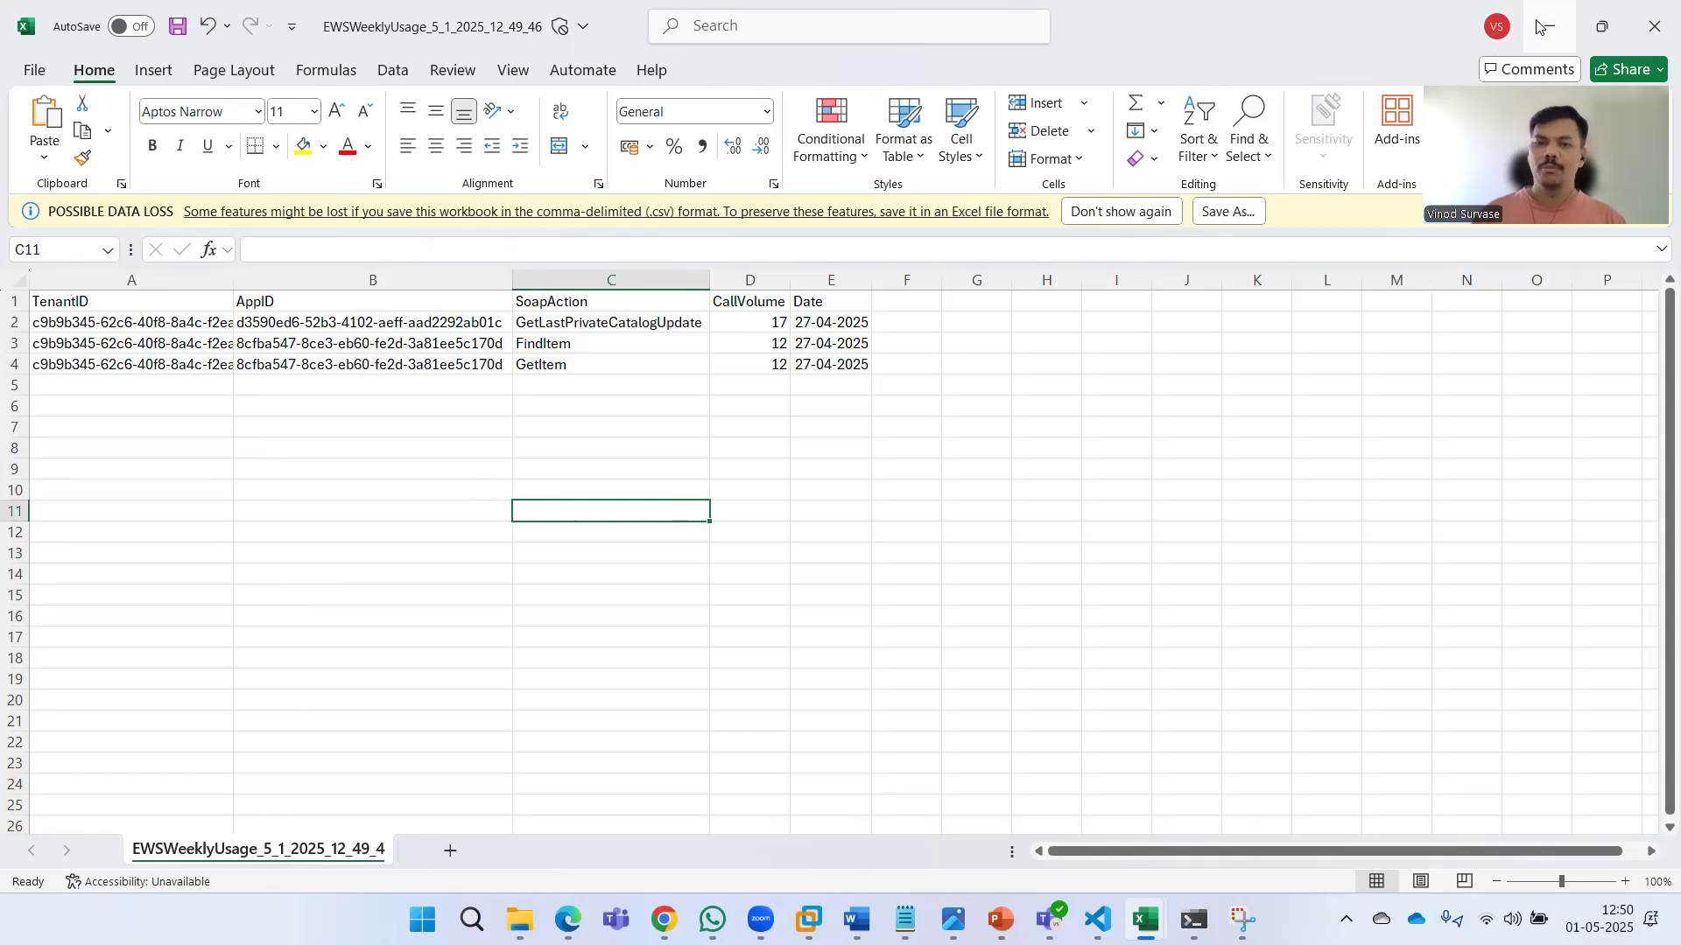
- Minimize the open workbooks and return to the start of the EWS usage report in the Microsoft 365 admin center
{"action": "double_click", "coordinate": [1493, 13]}
{"action": "left_click", "coordinate": [1492, 13]}
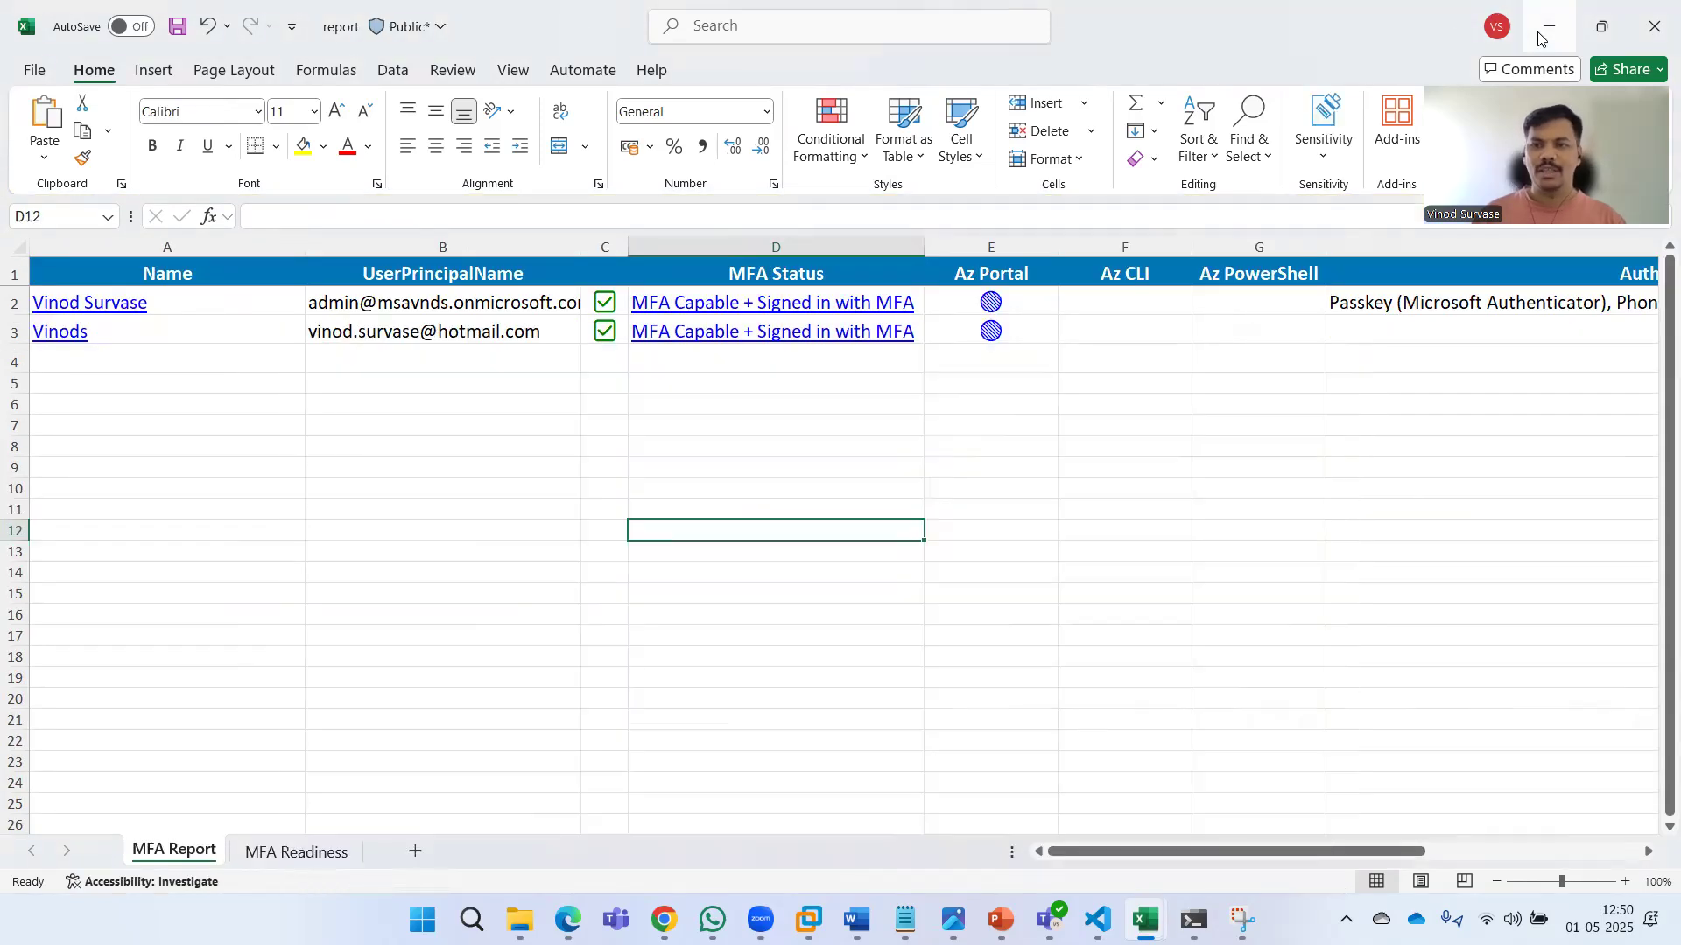
{"action": "left_click", "coordinate": [1549, 27]}
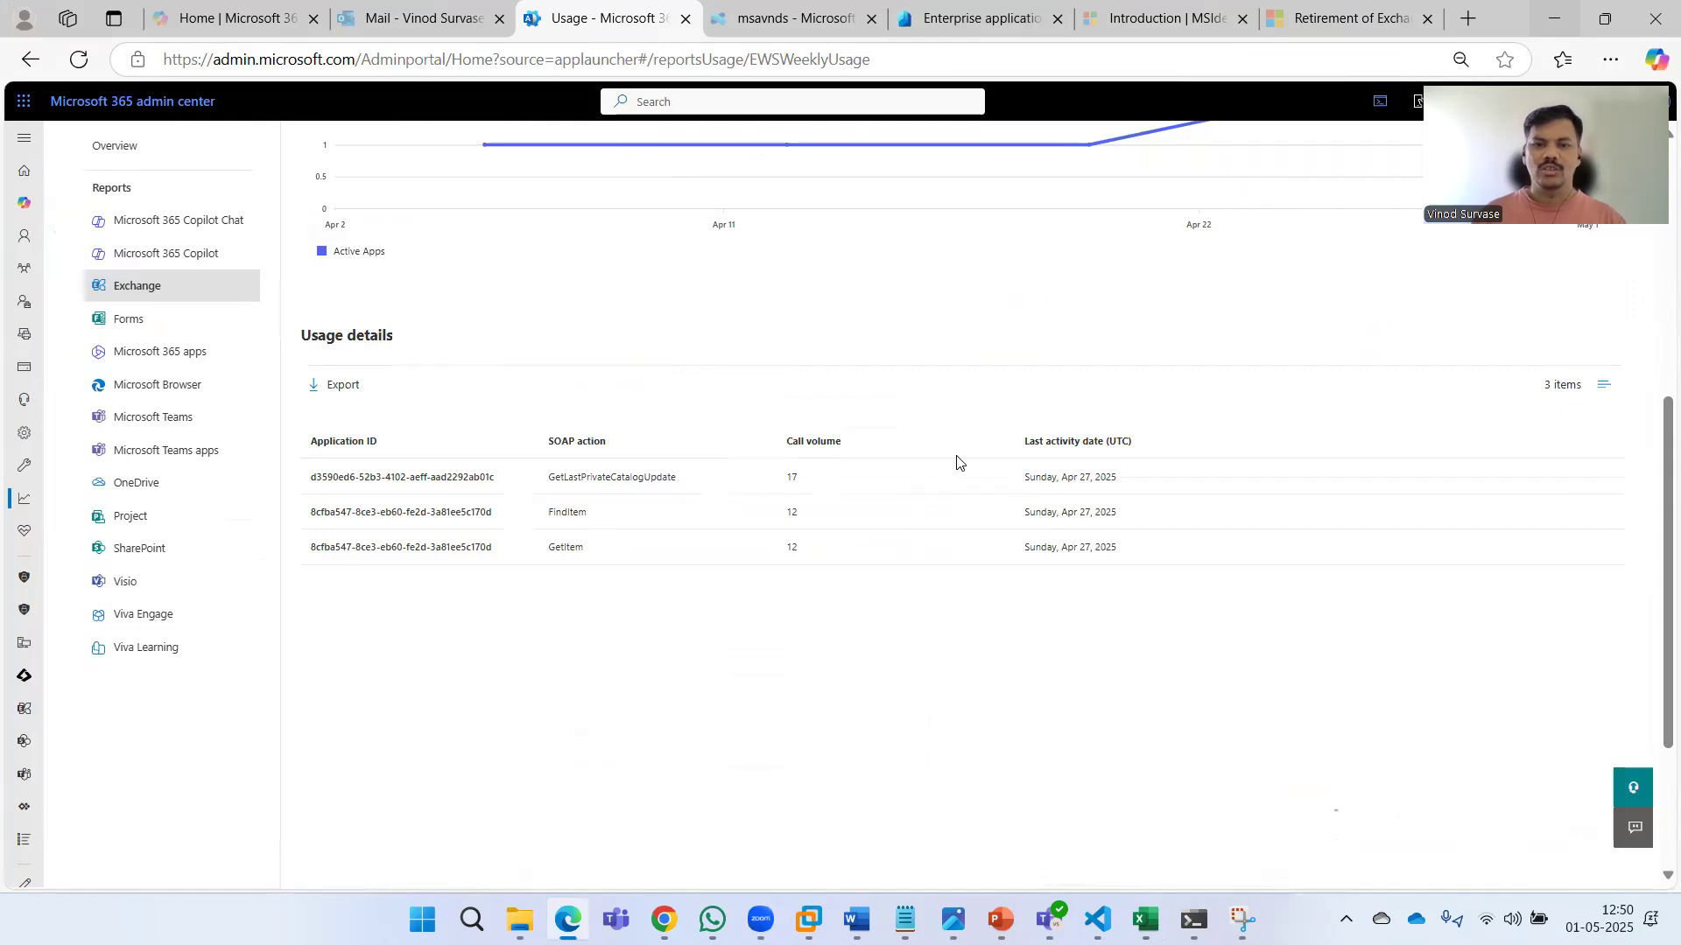
{"action": "scroll", "coordinate": [959, 463], "scroll_direction": "up", "scroll_amount": 5}
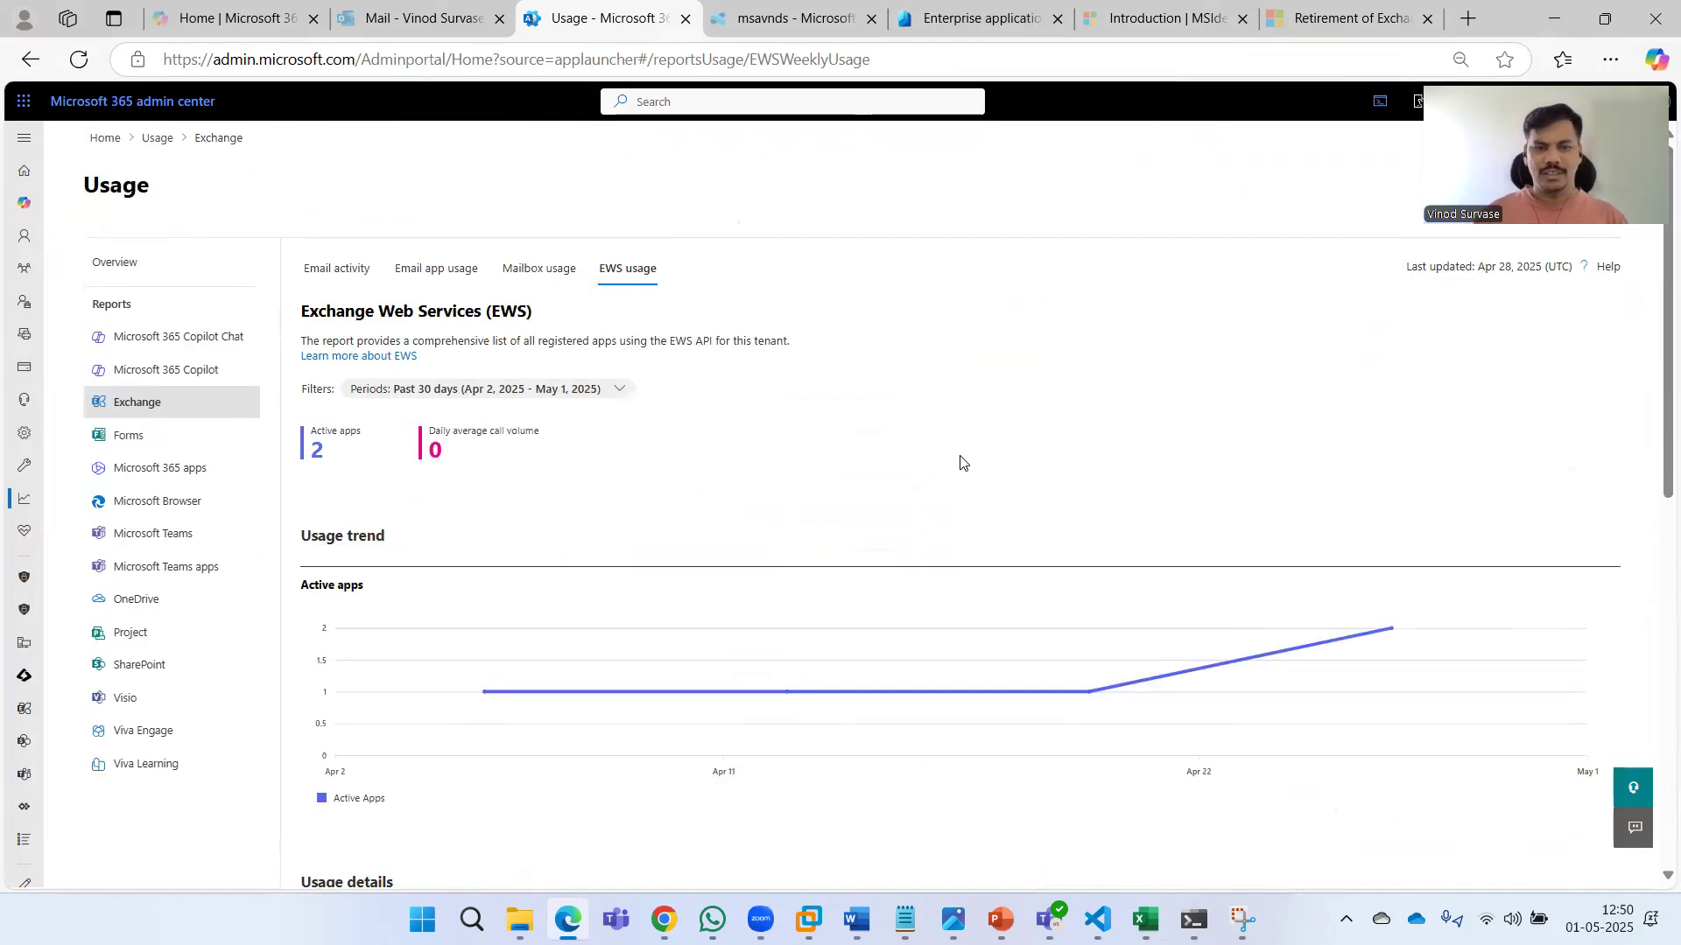